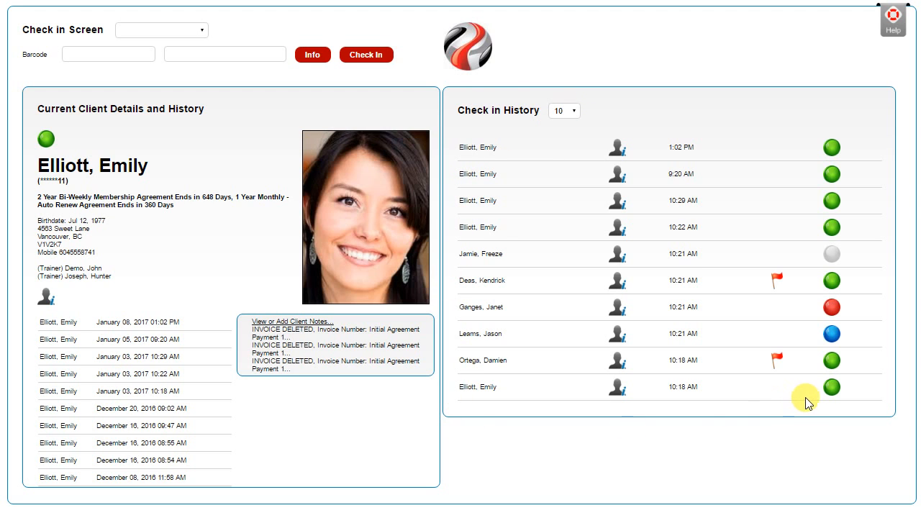
# Step: Check the history length options and view the details of the clients with red, grey, blue and flagged green status in Check in History
pyautogui.click(574, 111)
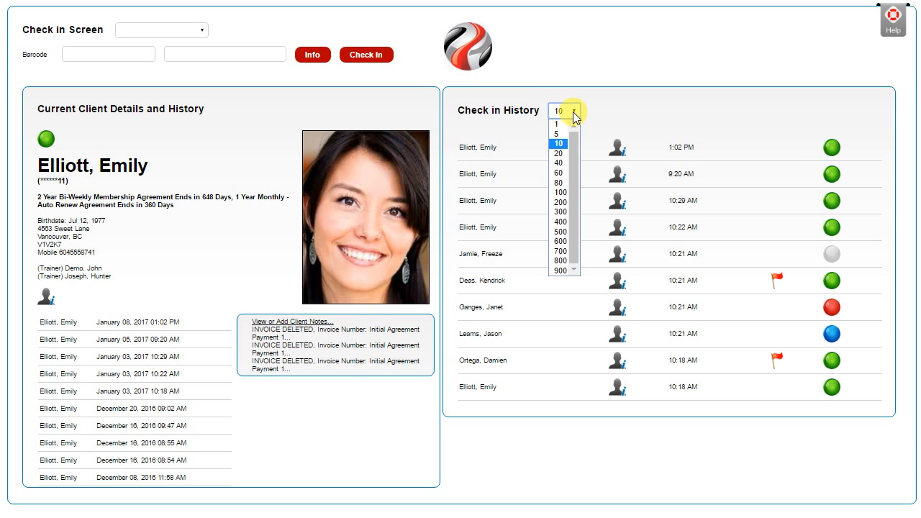
pyautogui.click(572, 111)
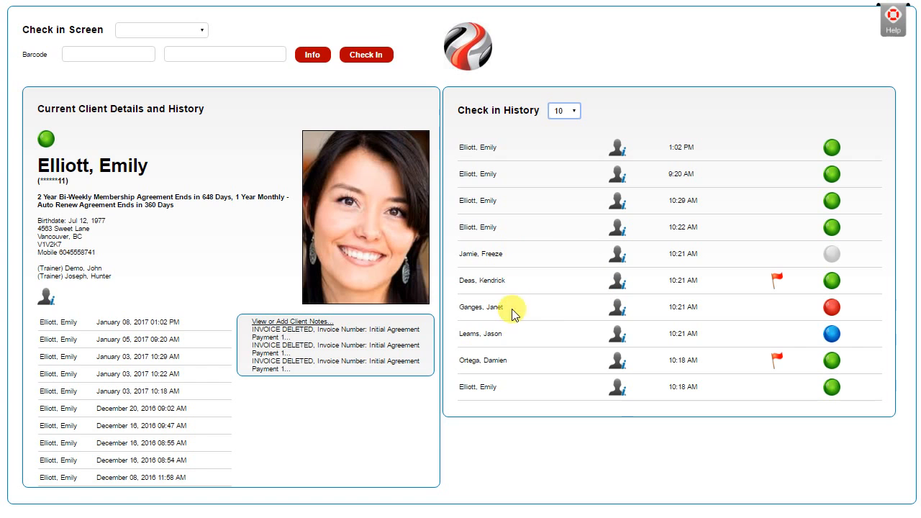
pyautogui.click(463, 308)
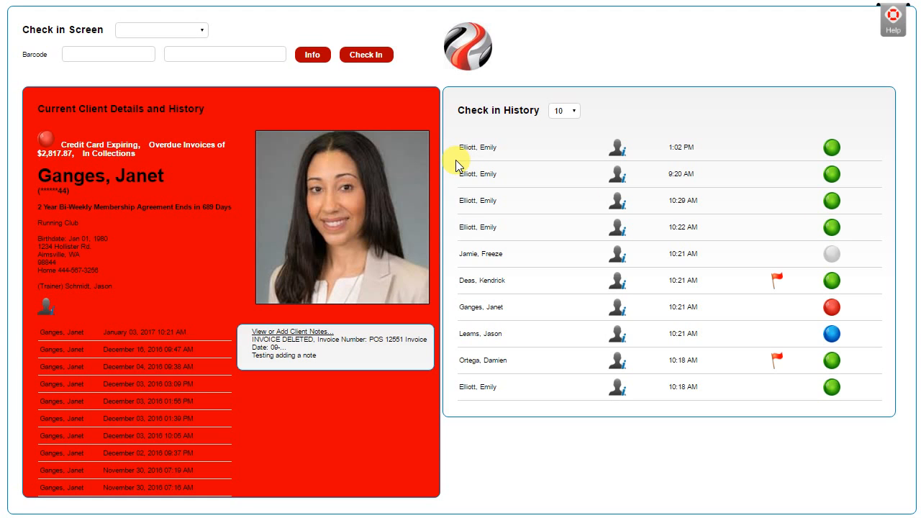
pyautogui.click(472, 260)
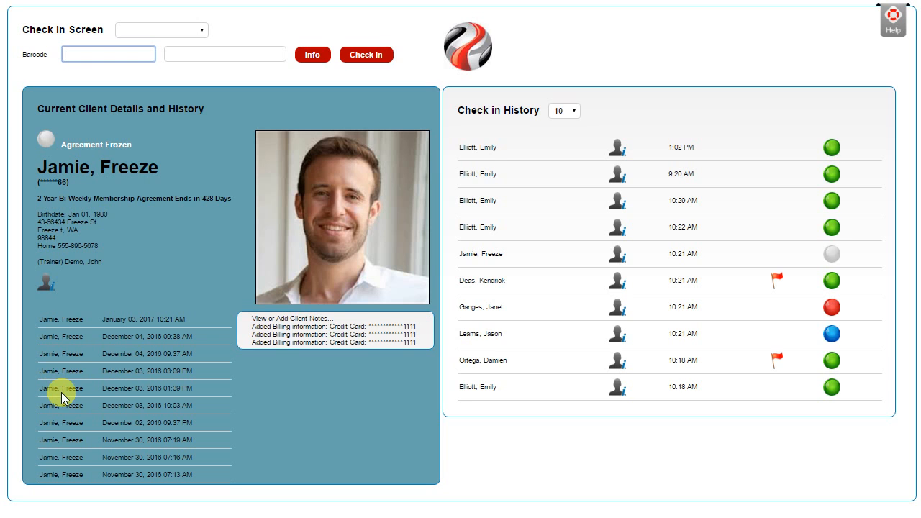
pyautogui.click(466, 334)
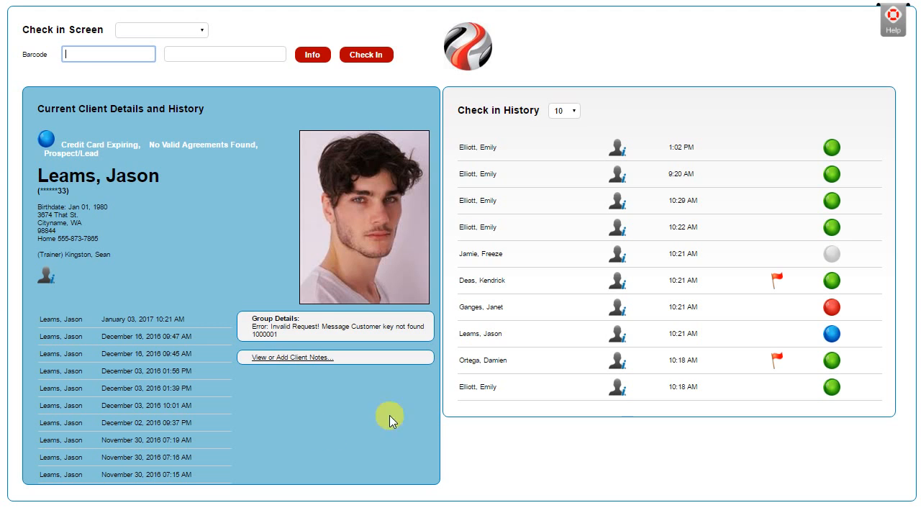
pyautogui.click(482, 280)
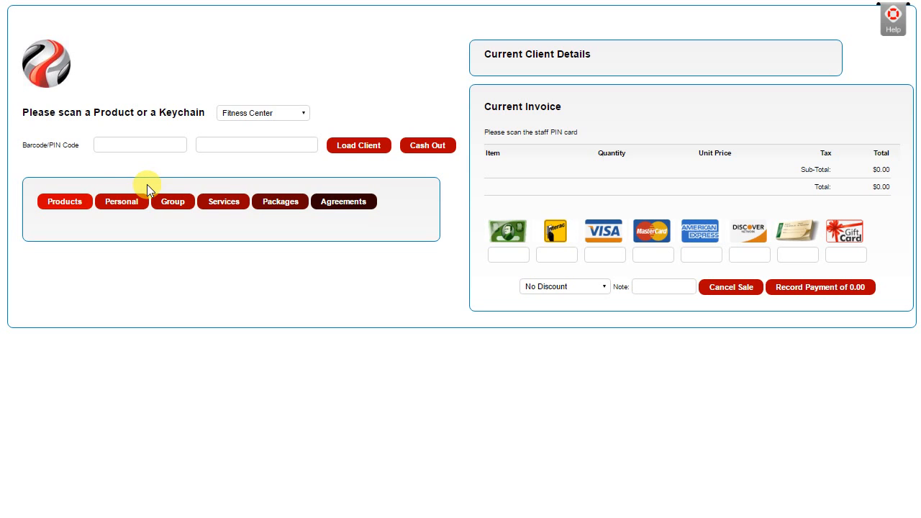
# Step: Search the Fitness Center clients by first name and load the fourth match into the sale
pyautogui.click(224, 148)
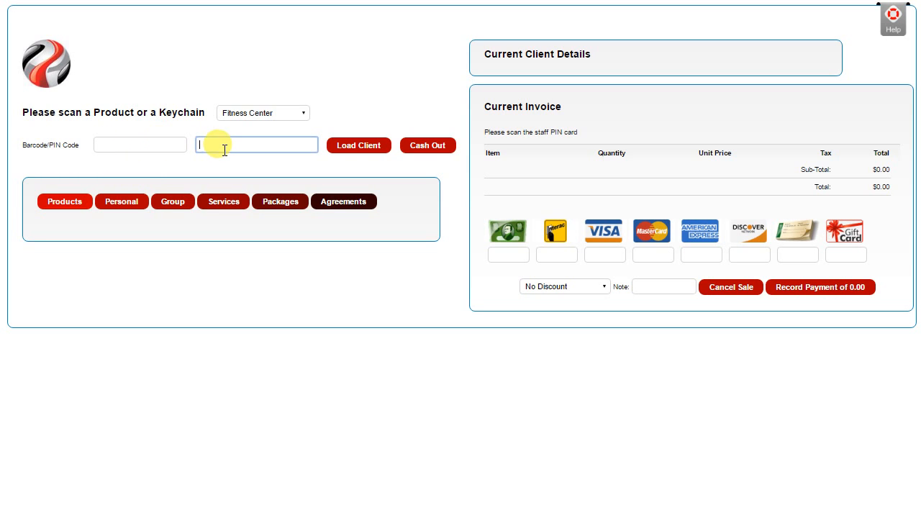
pyautogui.write('john')
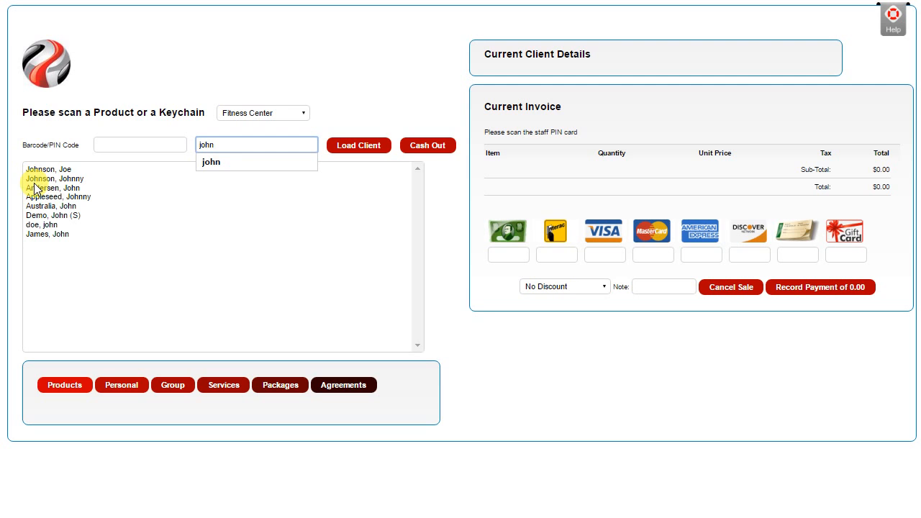
pyautogui.click(70, 196)
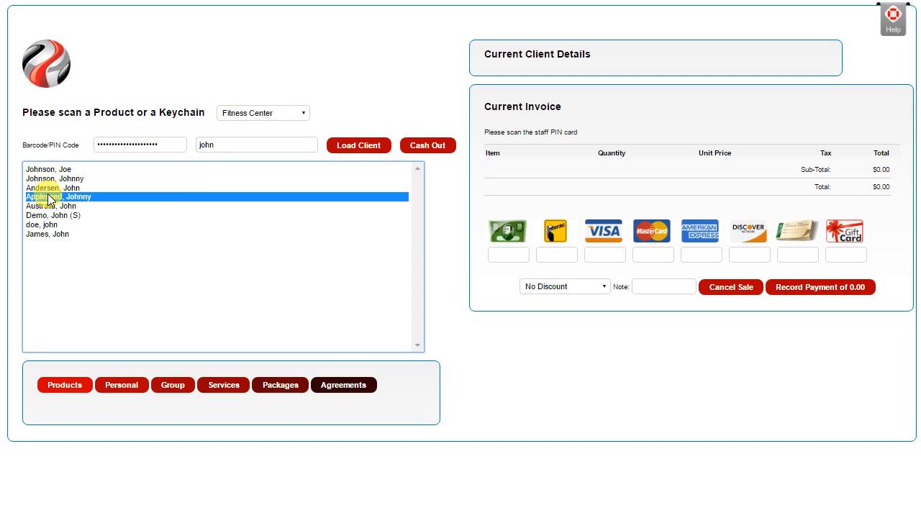
pyautogui.click(374, 146)
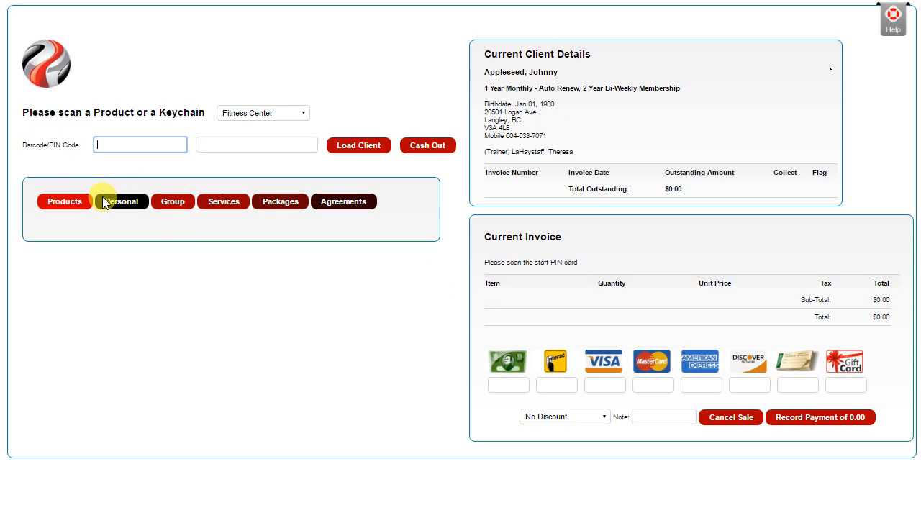
# Step: Enter the staff PIN and add one 1 l Water from the Water products to the invoice
pyautogui.write('12345')
pyautogui.press('Return')
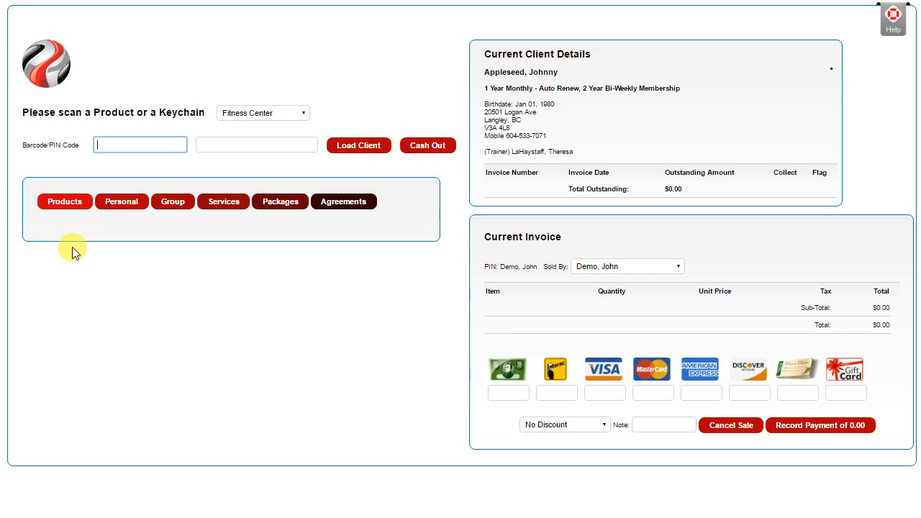
pyautogui.click(66, 204)
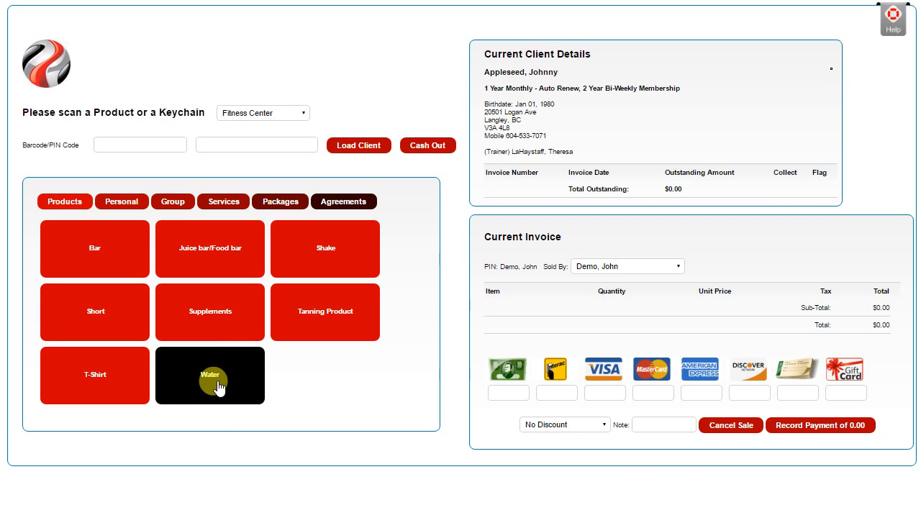
pyautogui.click(213, 383)
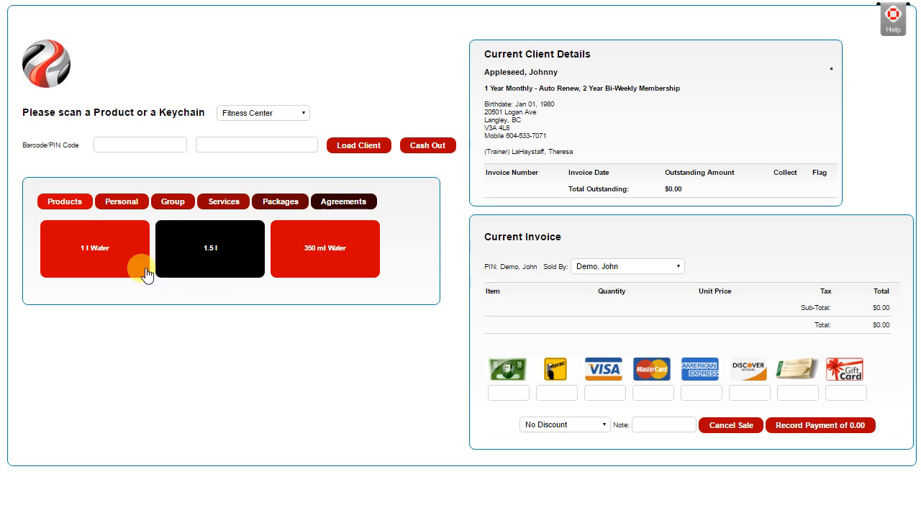
pyautogui.click(91, 250)
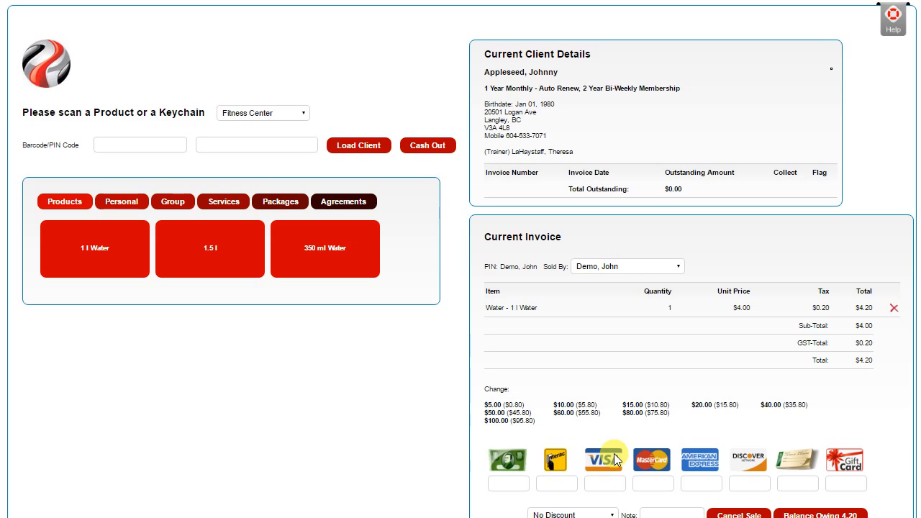
# Step: Pay the full 4.20 for the water in cash and record the payment
pyautogui.click(505, 459)
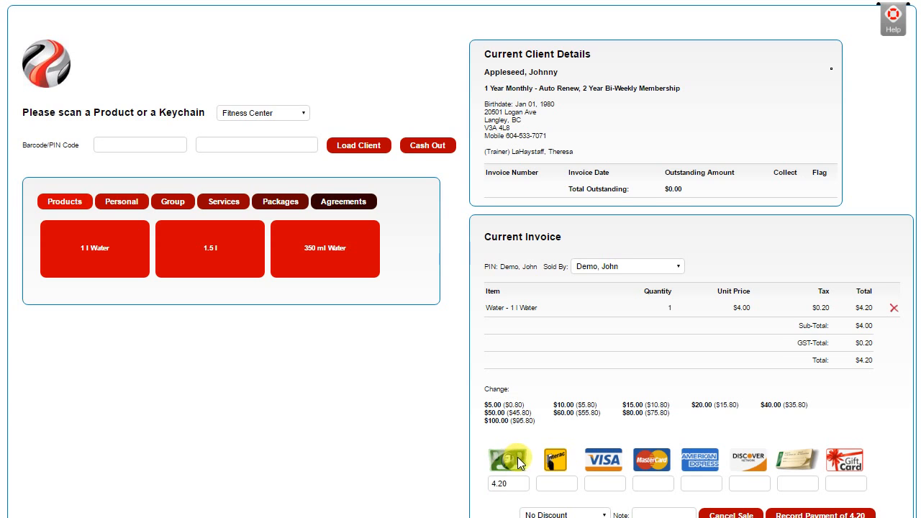
pyautogui.scroll(-1, 551, 421)
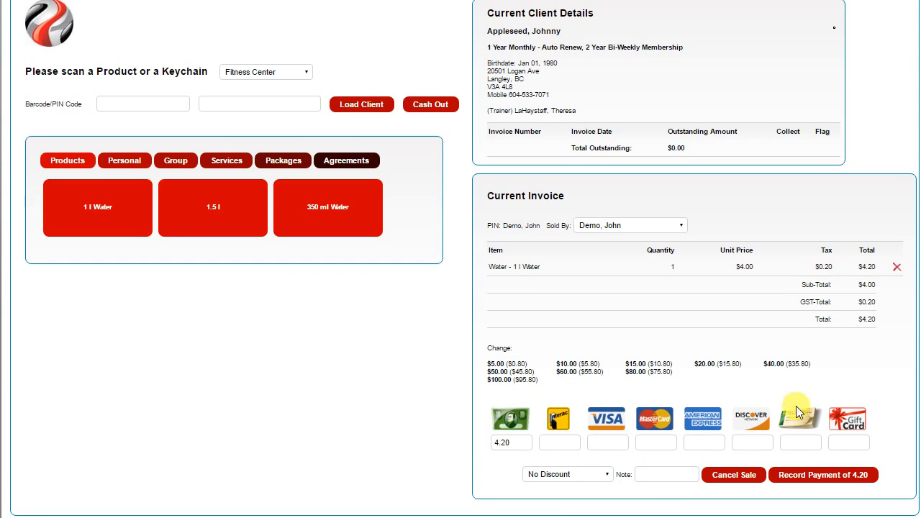
pyautogui.click(829, 476)
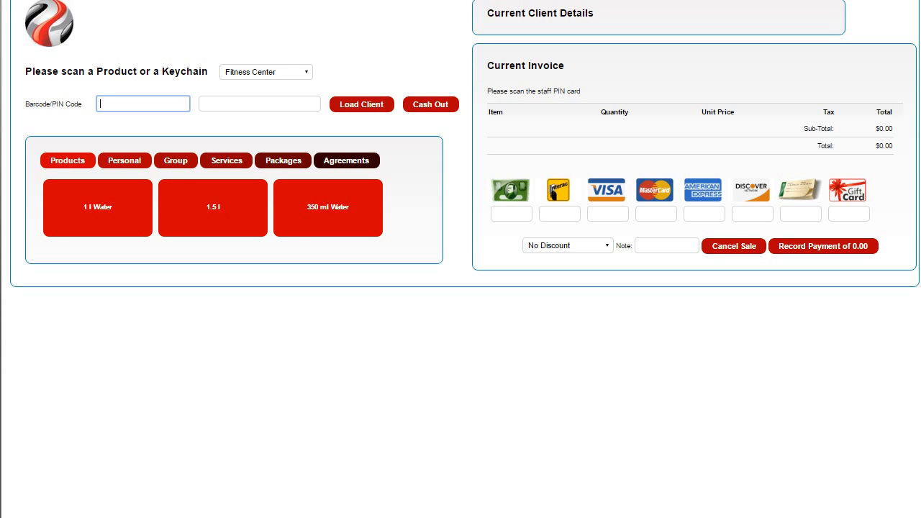
# Step: Load the same client again by name and add the 1 Year Monthly - Auto Renew agreement to the new invoice
pyautogui.scroll(2, 465, 159)
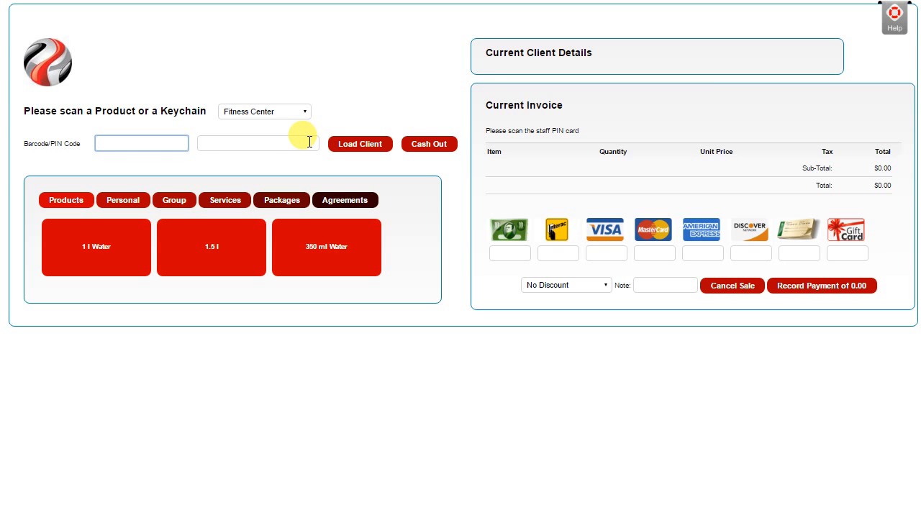
pyautogui.click(243, 146)
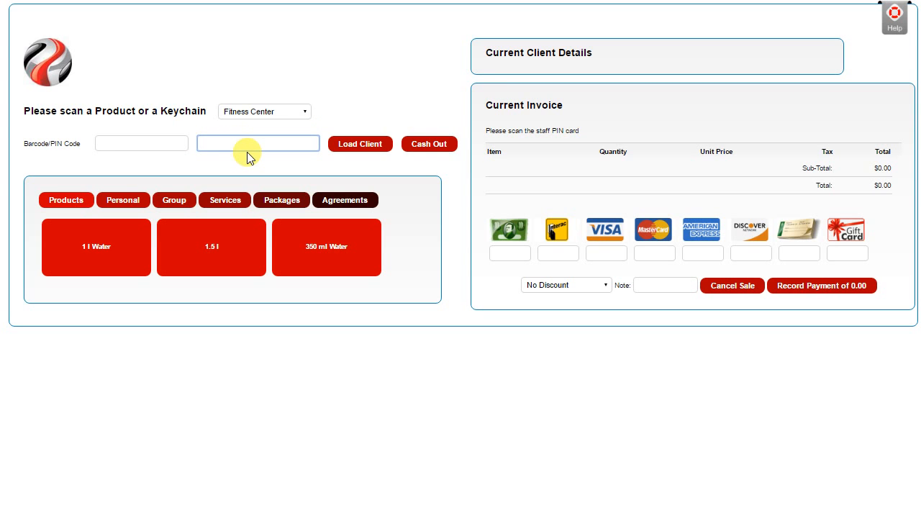
pyautogui.write('jog')
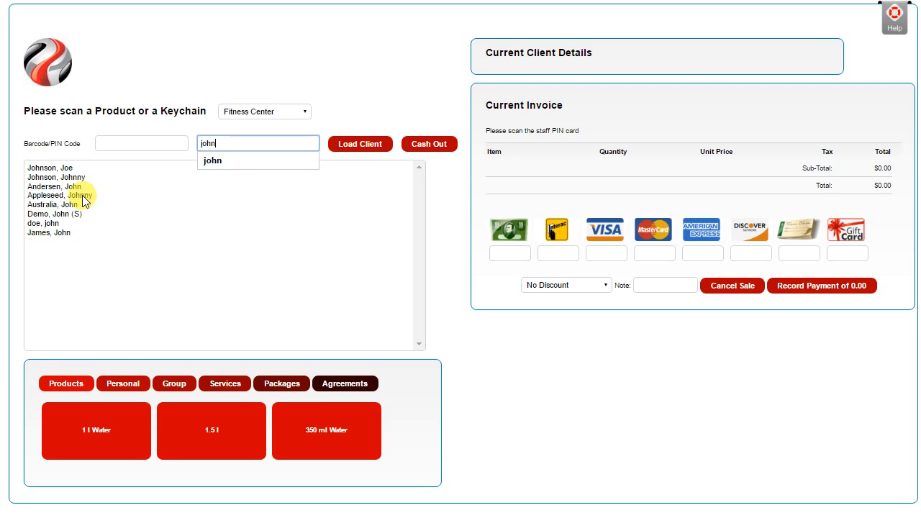
pyautogui.click(83, 197)
pyautogui.click(346, 144)
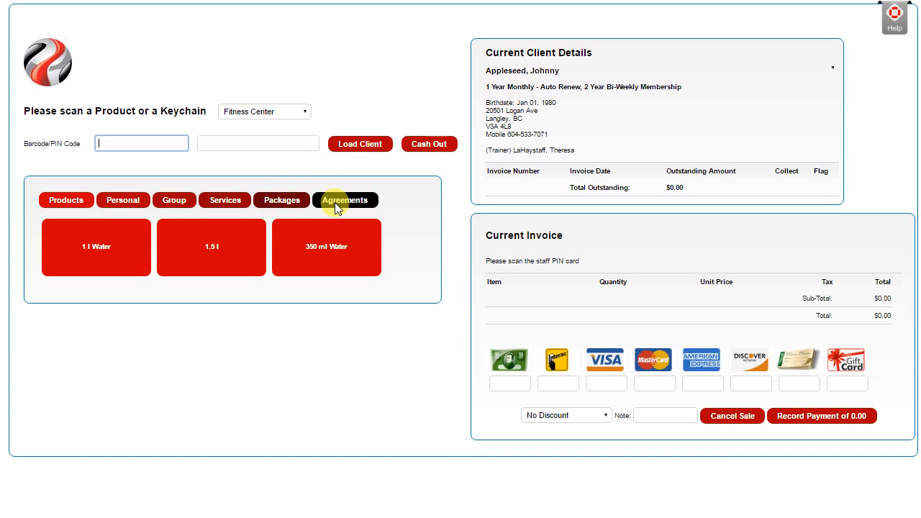
pyautogui.click(345, 200)
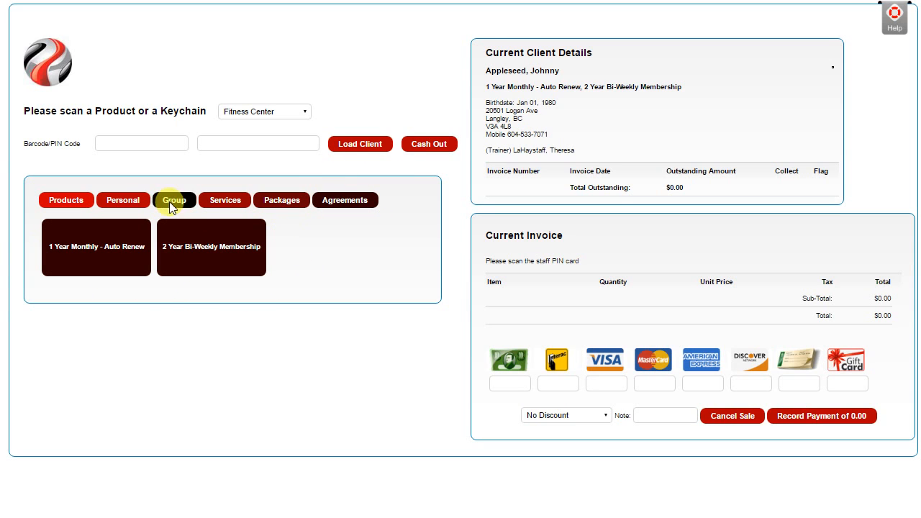
pyautogui.click(90, 257)
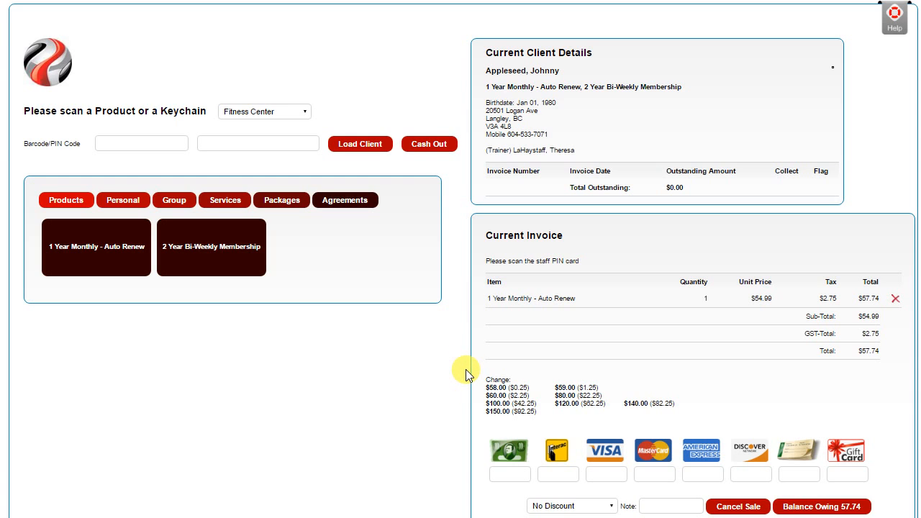
# Step: Split the agreement payment into 25 on Visa and 32.74 on Interac, and try to record the payment
pyautogui.click(607, 448)
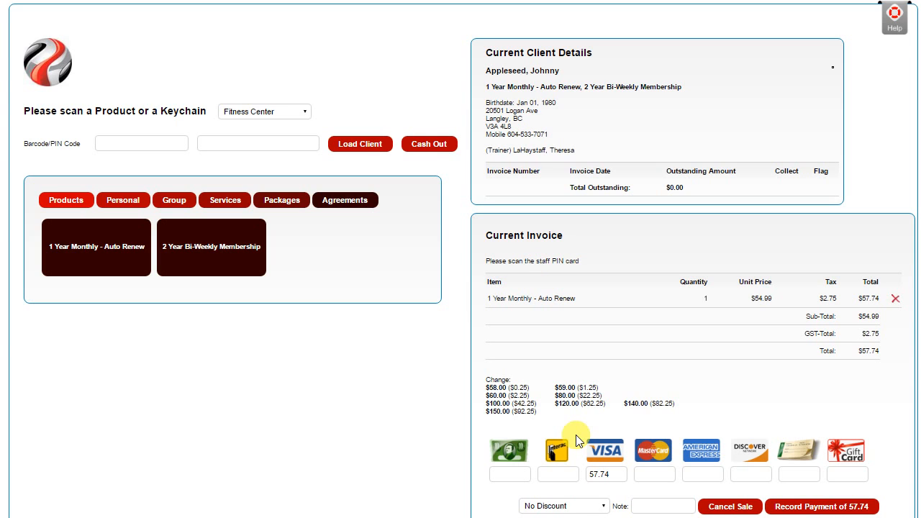
pyautogui.click(608, 473)
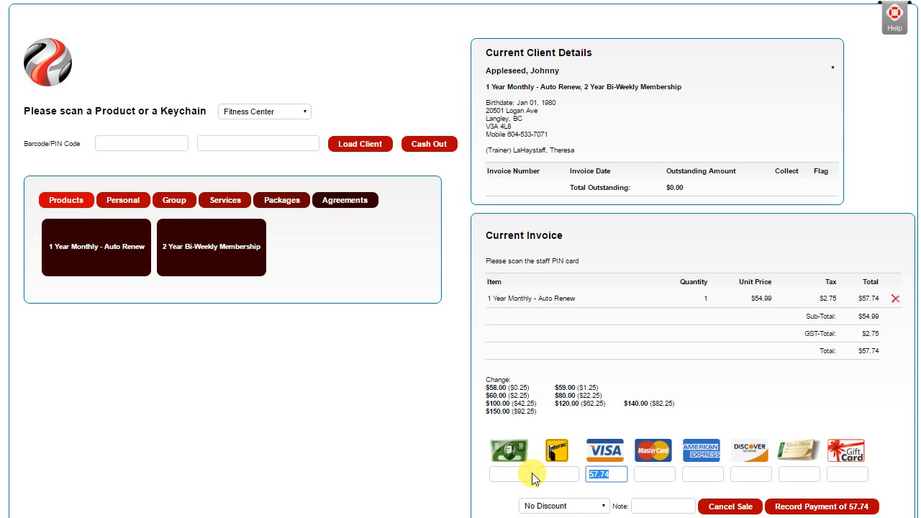
pyautogui.write('25')
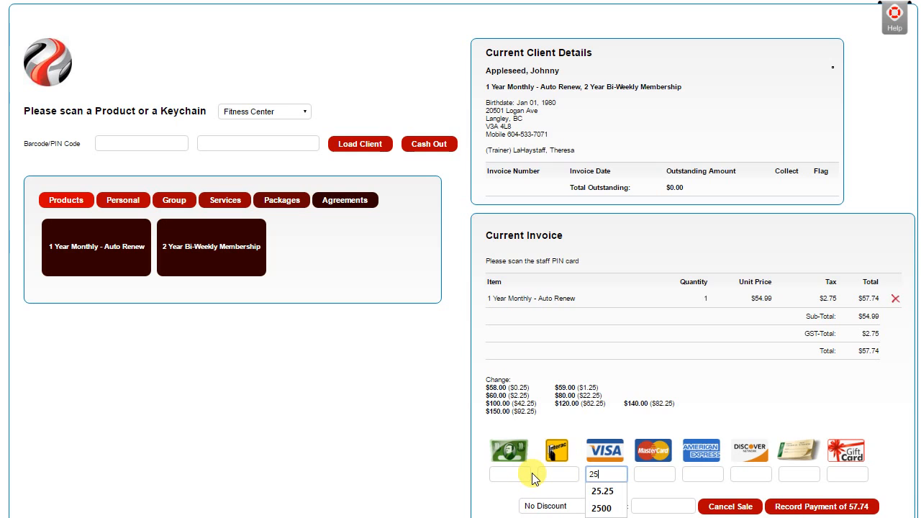
pyautogui.press('Tab')
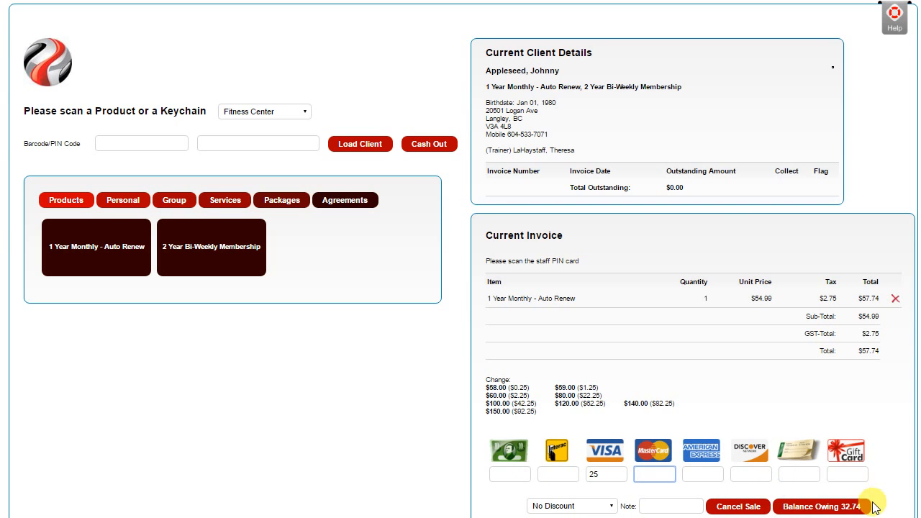
pyautogui.click(557, 474)
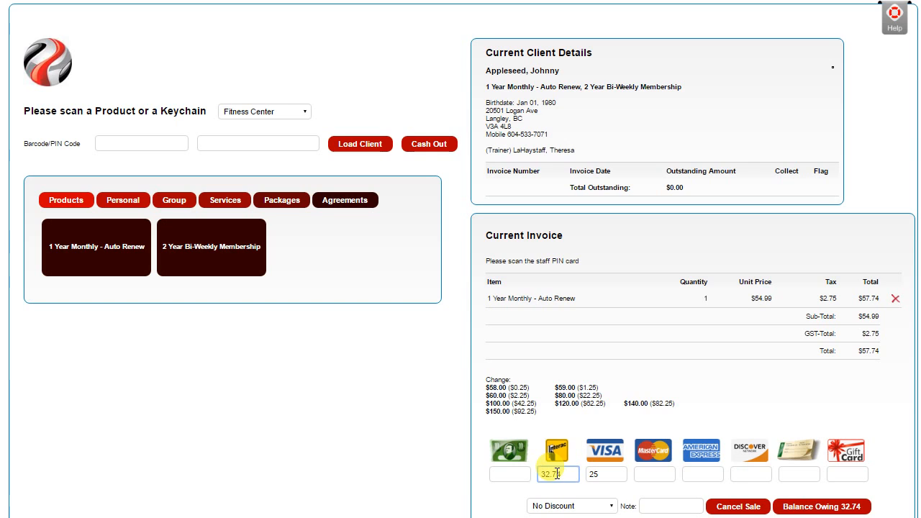
pyautogui.press('Tab')
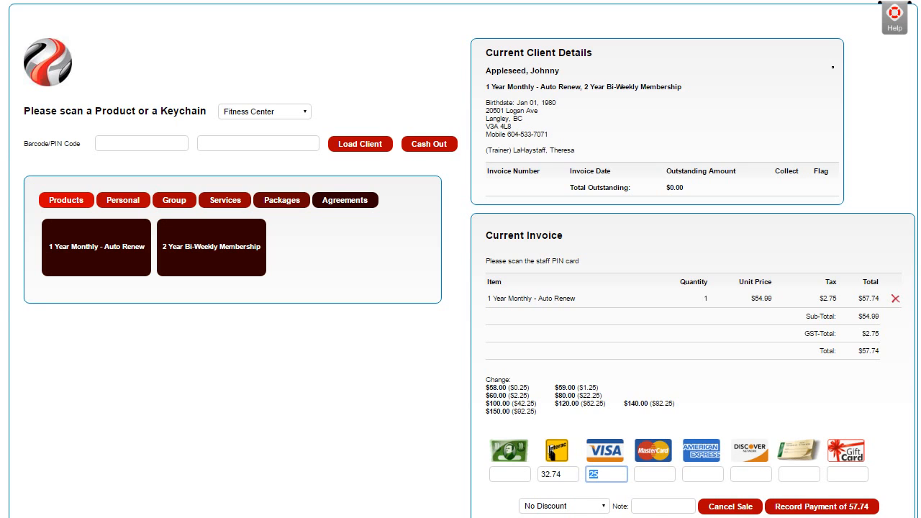
pyautogui.click(803, 506)
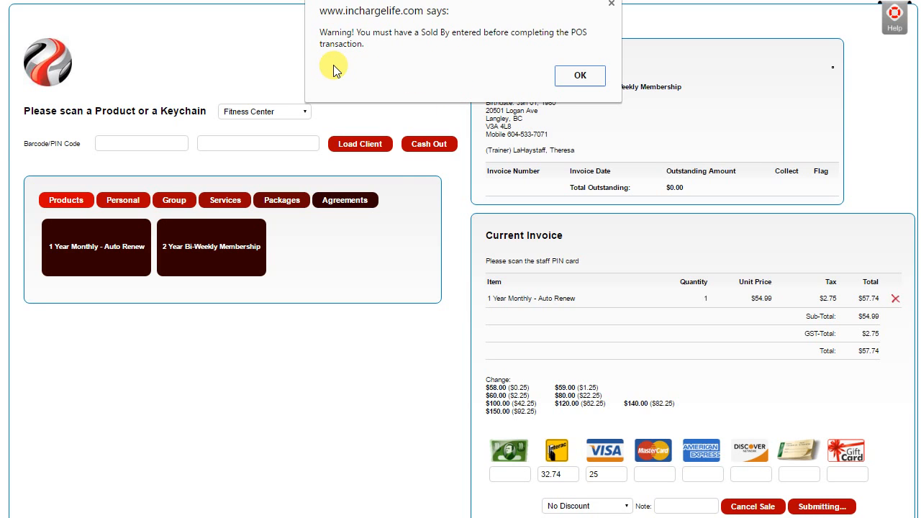
pyautogui.click(578, 78)
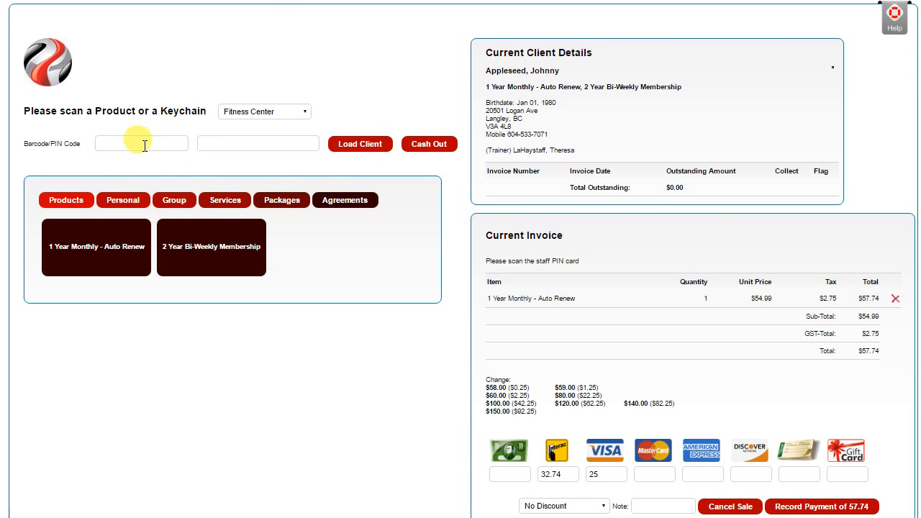
# Step: Enter the staff PIN for the sale and choose a different staff member as Sold By
pyautogui.click(123, 143)
pyautogui.write('12345')
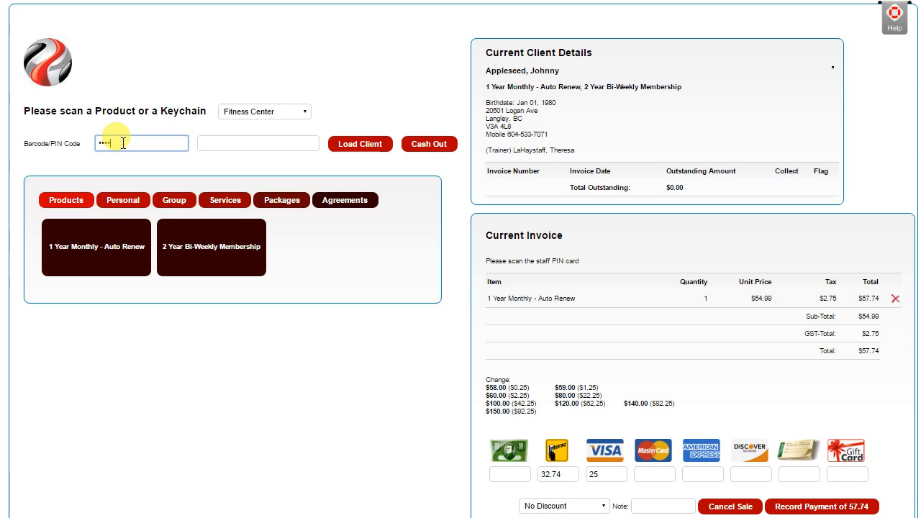
pyautogui.press('Return')
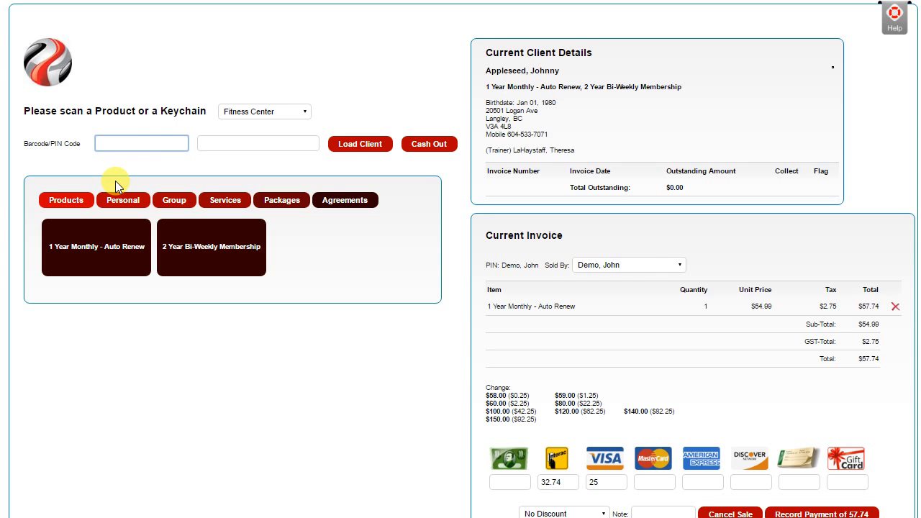
pyautogui.click(647, 267)
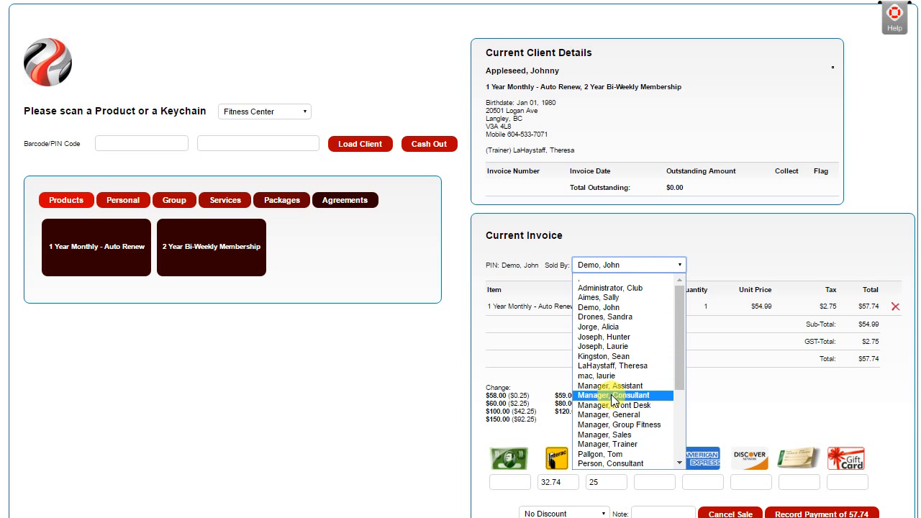
pyautogui.click(608, 356)
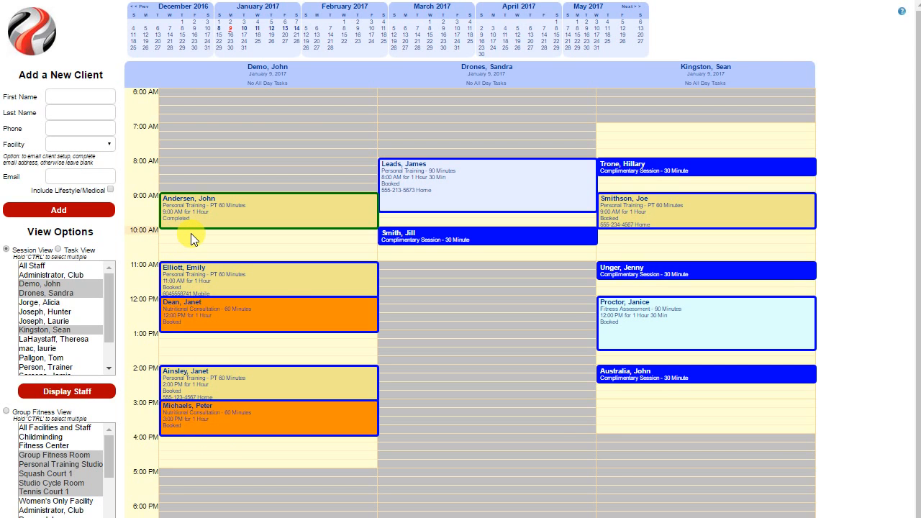
# Step: Book a client for Personal Training - 90 Minutes with the third displayed trainer at 3:00 PM on January 9, 2017, with status Booked
pyautogui.click(647, 408)
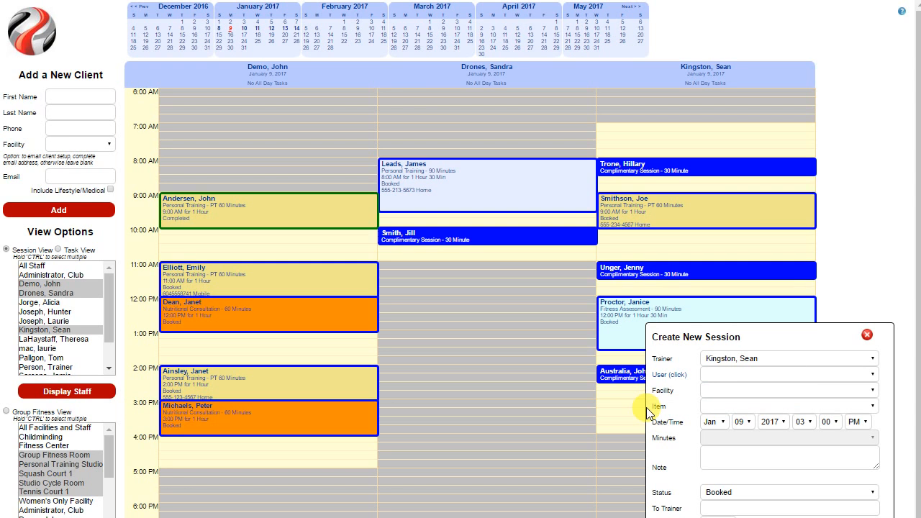
pyautogui.click(759, 376)
pyautogui.click(738, 408)
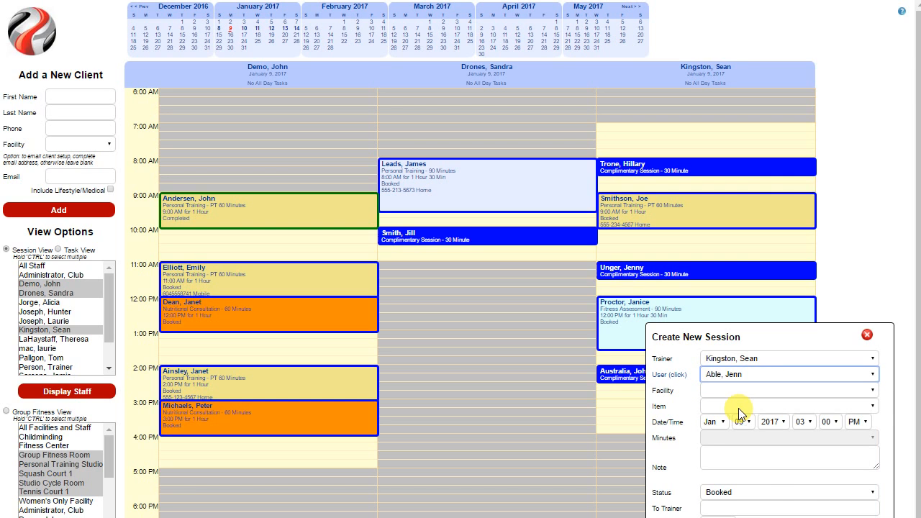
pyautogui.click(742, 406)
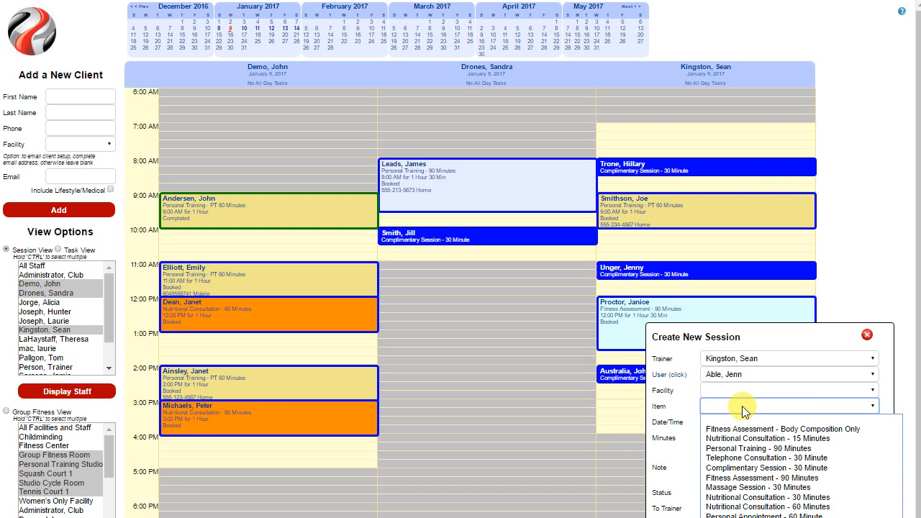
pyautogui.click(754, 449)
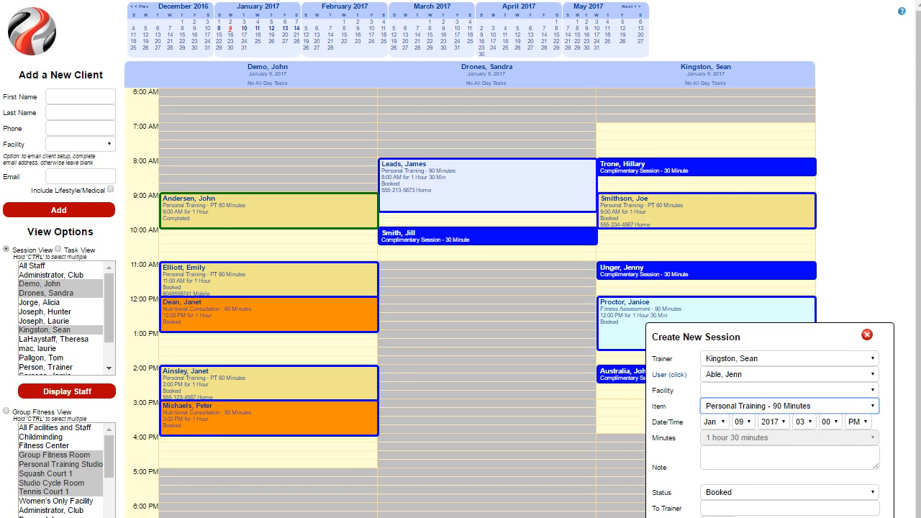
pyautogui.scroll(-3, 461, 259)
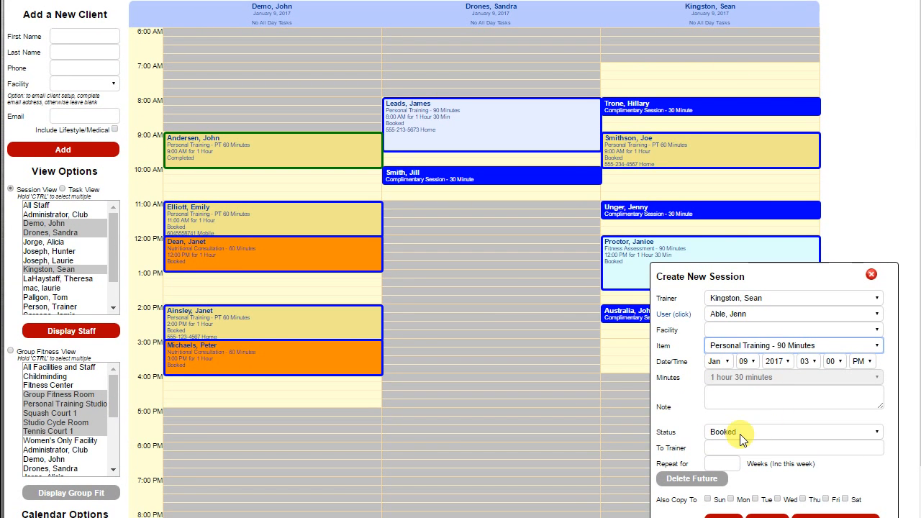
pyautogui.click(742, 432)
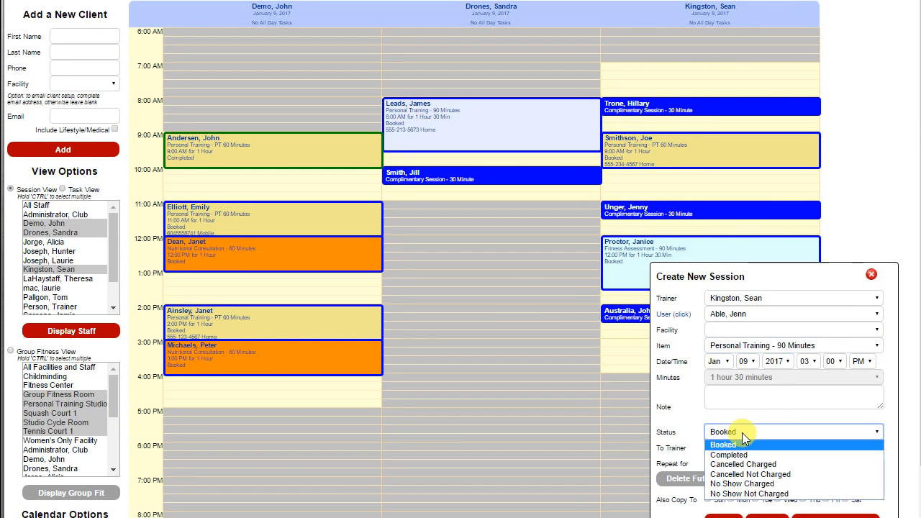
pyautogui.click(753, 443)
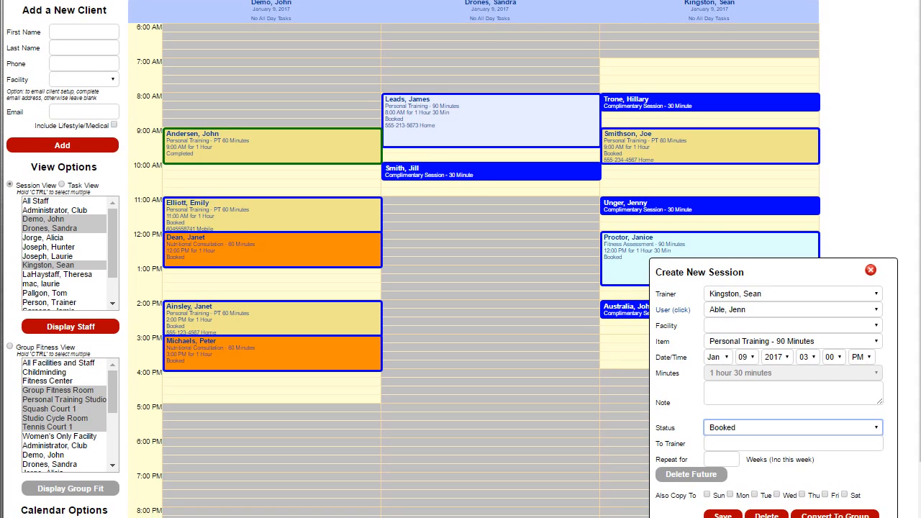
pyautogui.click(724, 512)
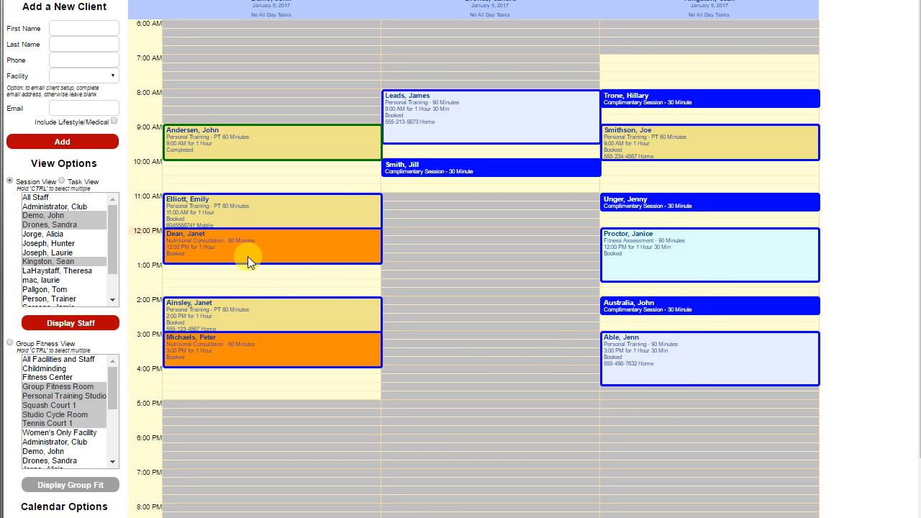
# Step: Switch the calendar to the group fitness view and read the description of the 9:00 AM SPPT Groups class
pyautogui.moveTo(618, 247)
pyautogui.click(10, 344)
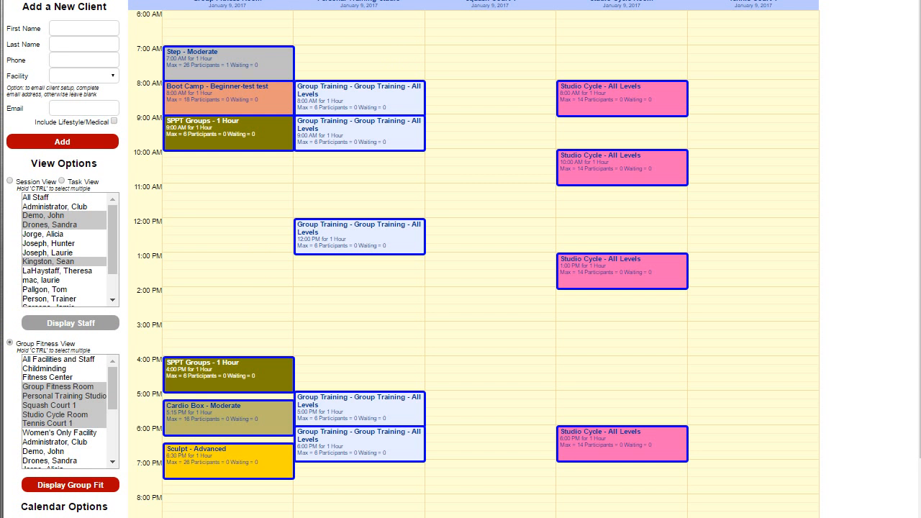
pyautogui.scroll(1, 313, 26)
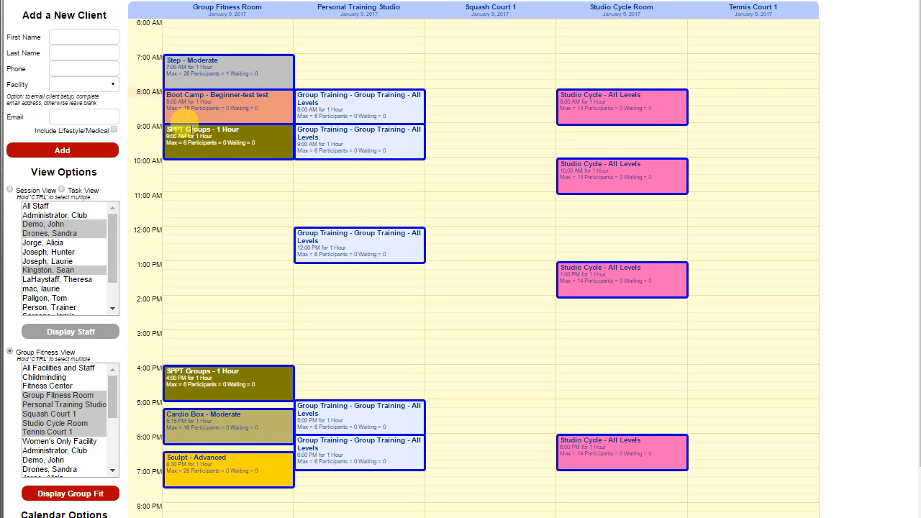
pyautogui.moveTo(189, 158)
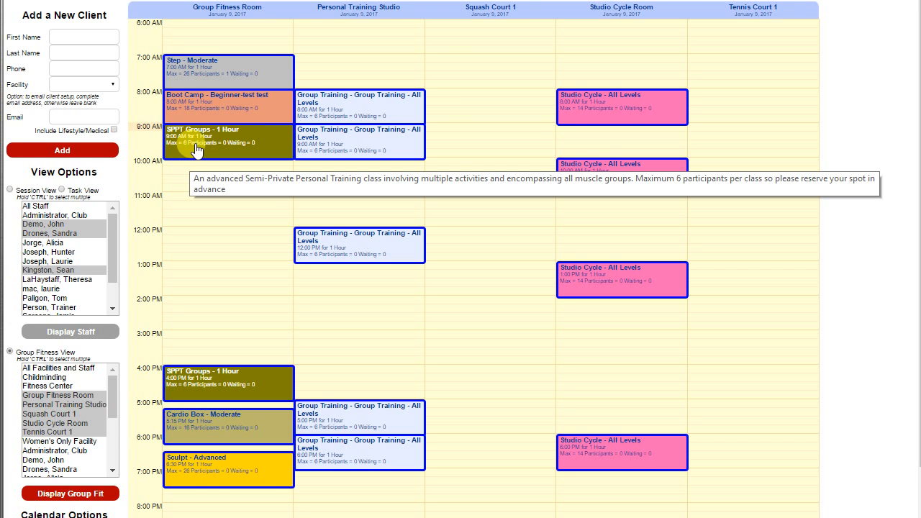
# Step: Add a client as a participant in the 7:00 AM Step - Moderate class and check the class's participant count
pyautogui.click(203, 73)
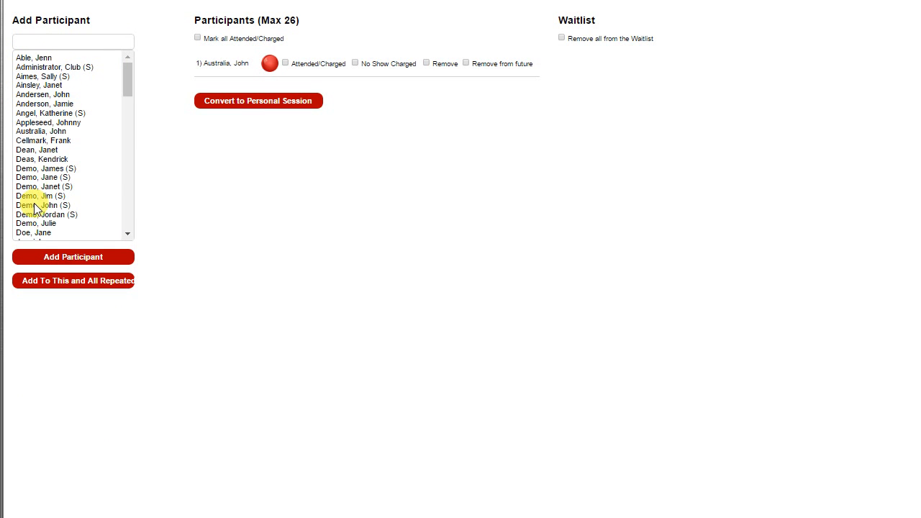
pyautogui.click(34, 167)
pyautogui.click(34, 159)
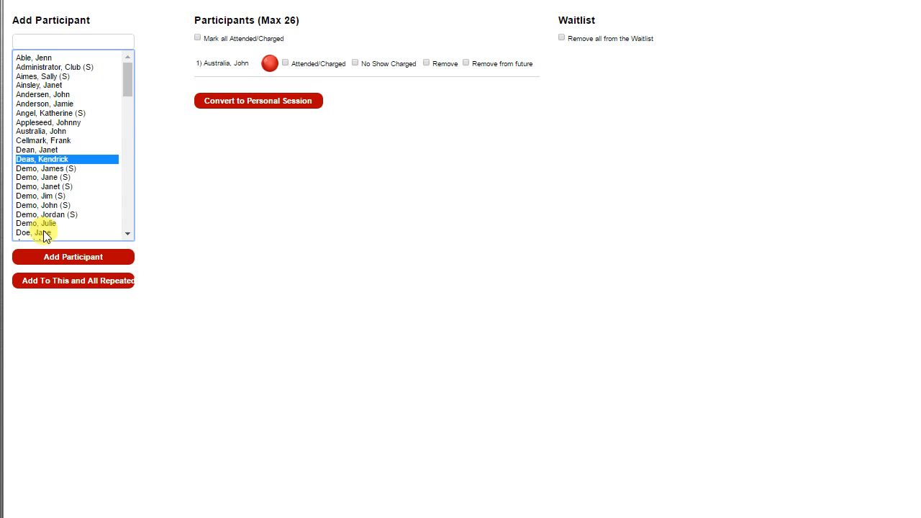
pyautogui.click(48, 256)
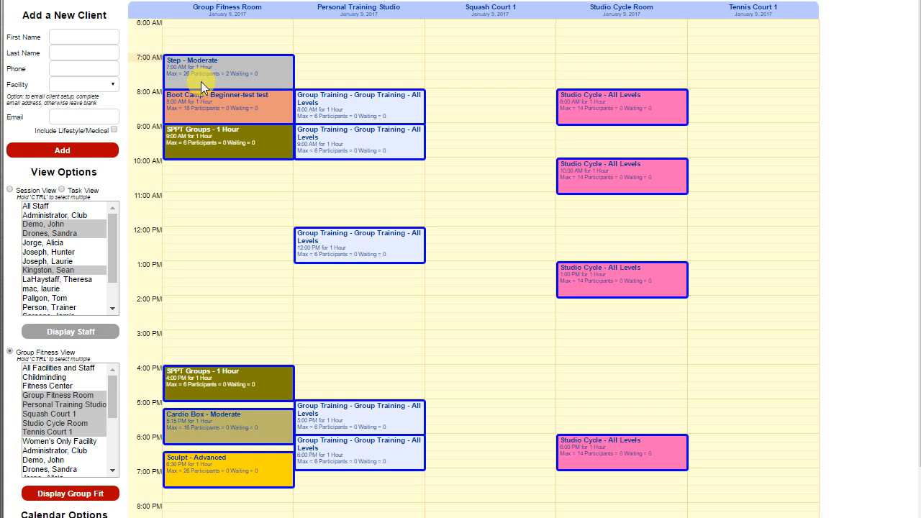
pyautogui.moveTo(200, 81)
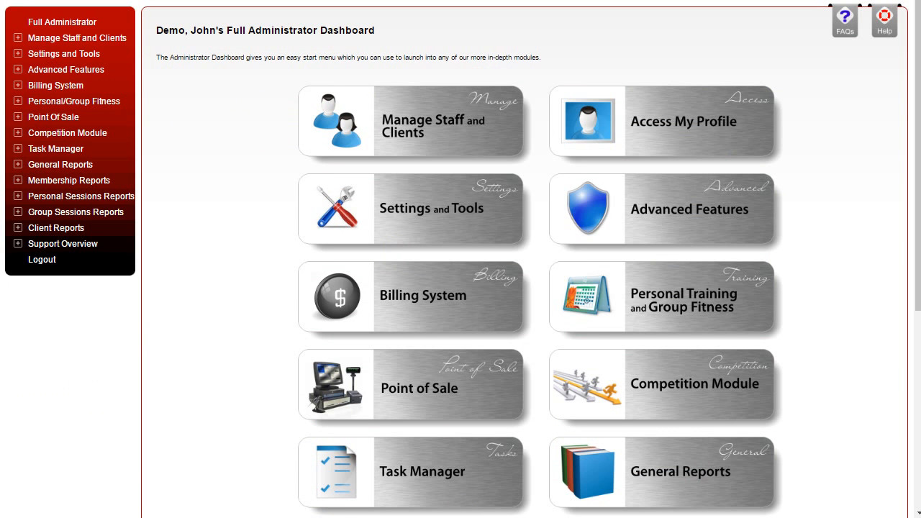
# Step: Go to Client Management and open the agreements of the client created on November 10, 2009
pyautogui.click(24, 41)
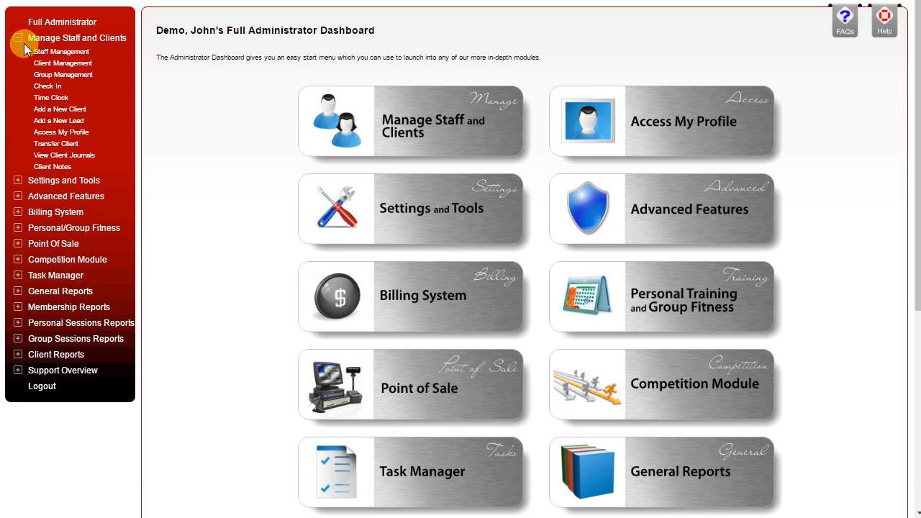
pyautogui.click(64, 64)
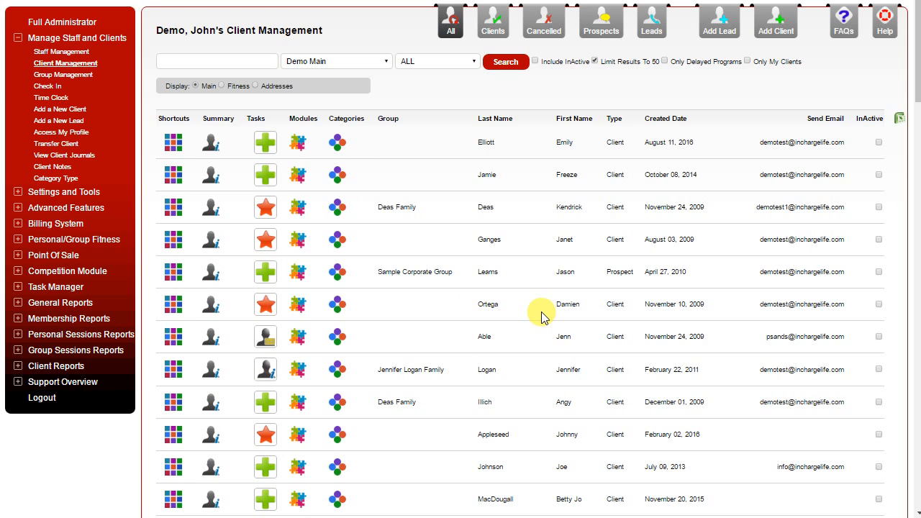
pyautogui.click(171, 308)
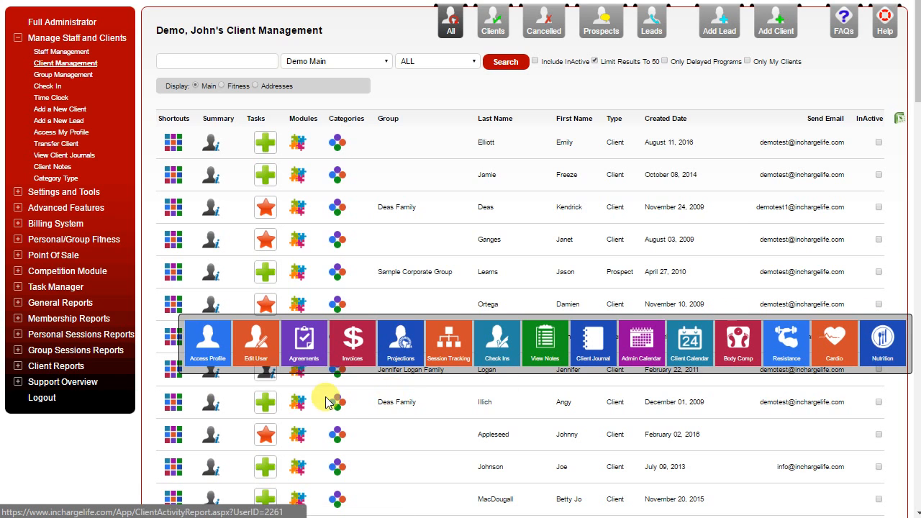
pyautogui.click(301, 338)
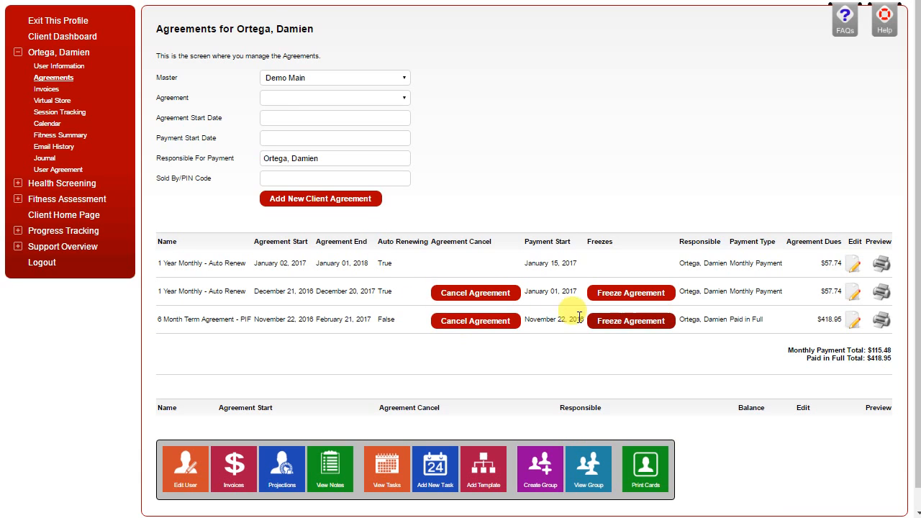
# Step: Choose the 1 Year Monthly - Auto Renew agreement and set its agreement start date to 08-Jan-2017
pyautogui.click(290, 98)
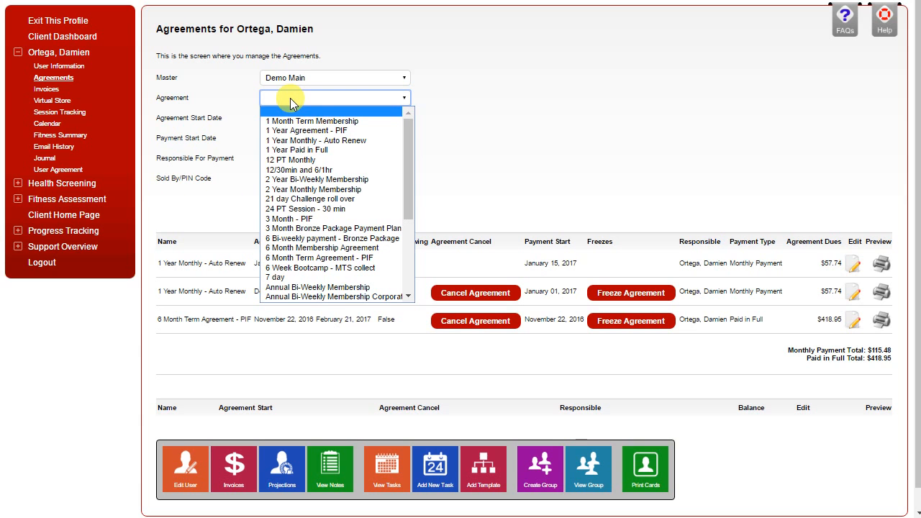
pyautogui.click(304, 141)
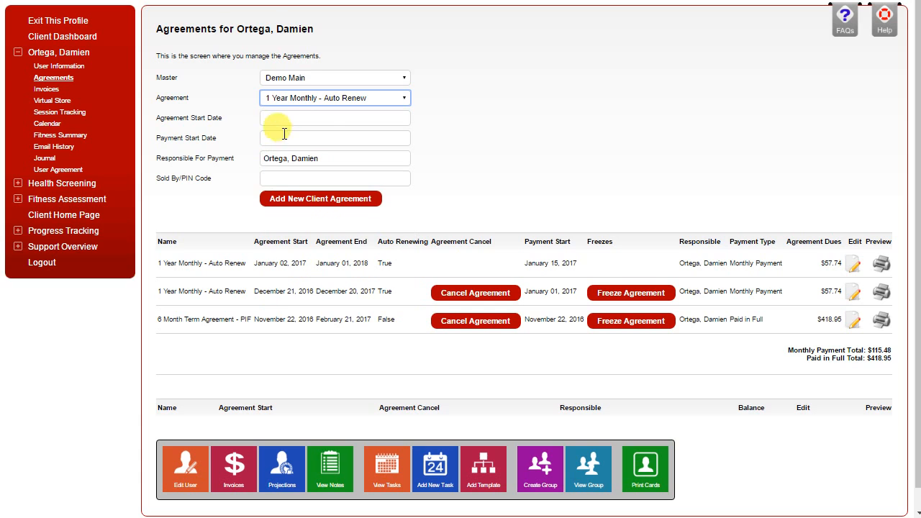
pyautogui.click(278, 120)
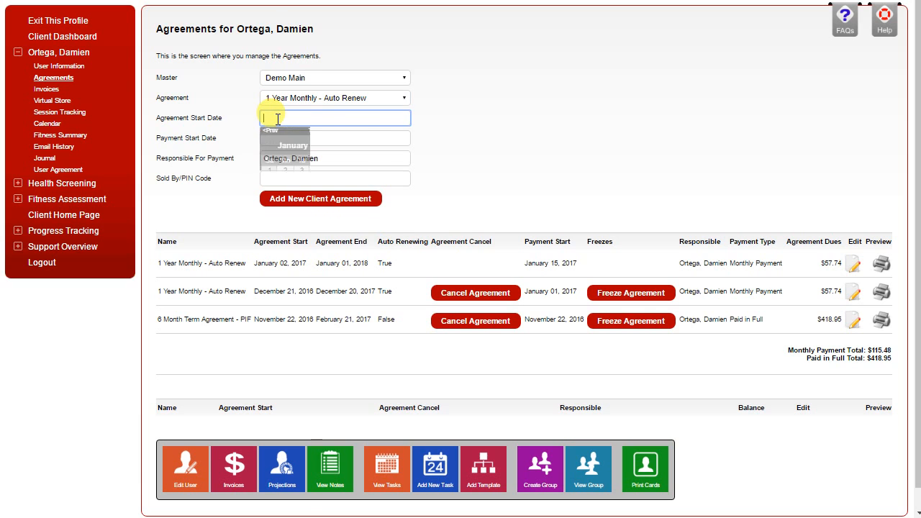
pyautogui.click(269, 180)
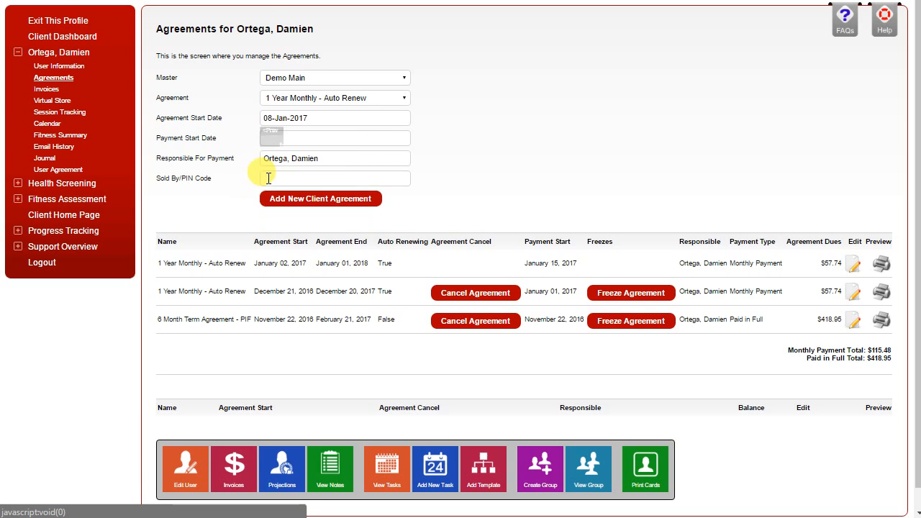
# Step: Set the agreement's payment start date to 01-Feb-2017
pyautogui.click(277, 137)
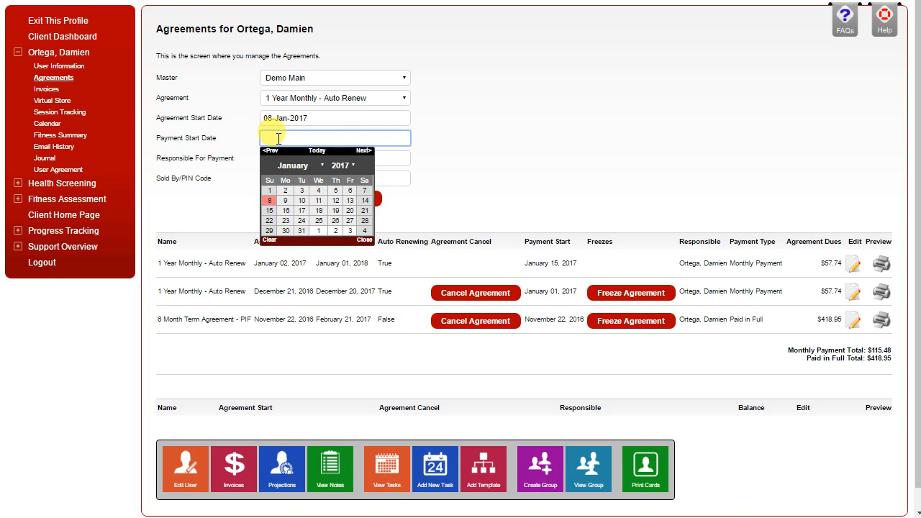
pyautogui.click(269, 216)
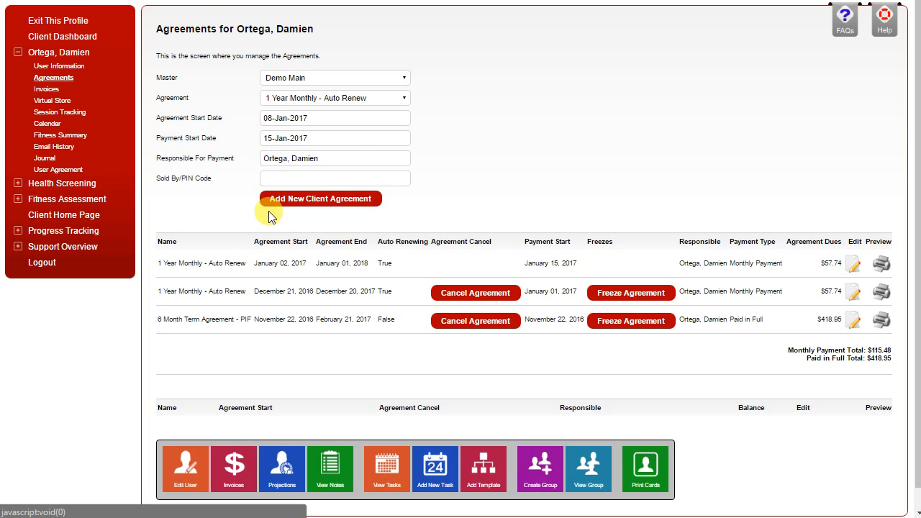
pyautogui.click(322, 139)
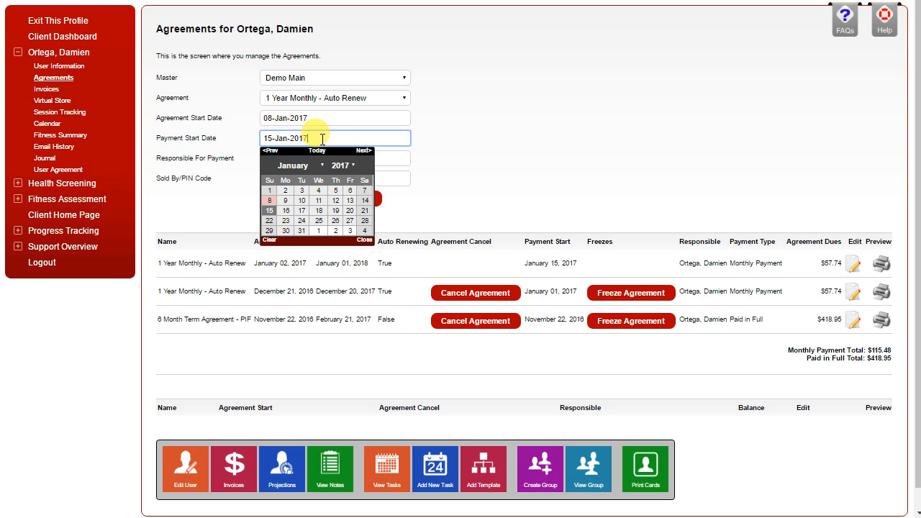
pyautogui.click(362, 151)
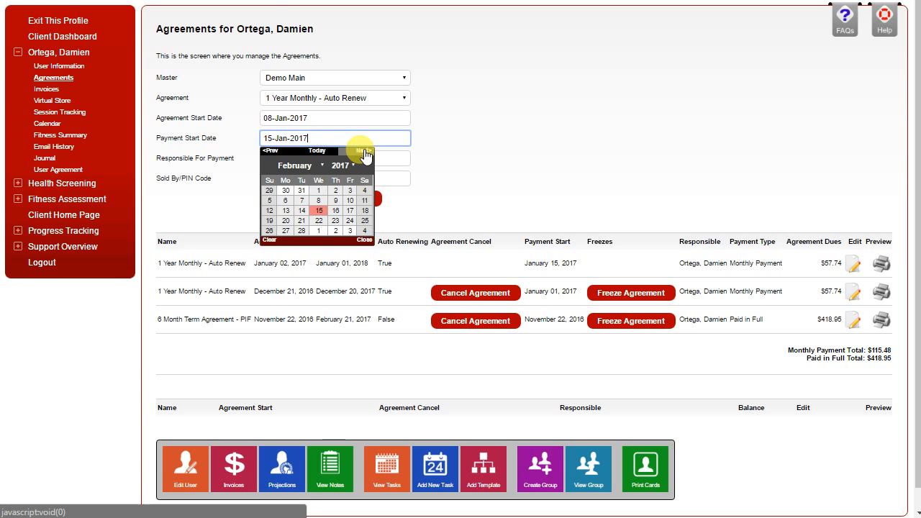
pyautogui.click(318, 190)
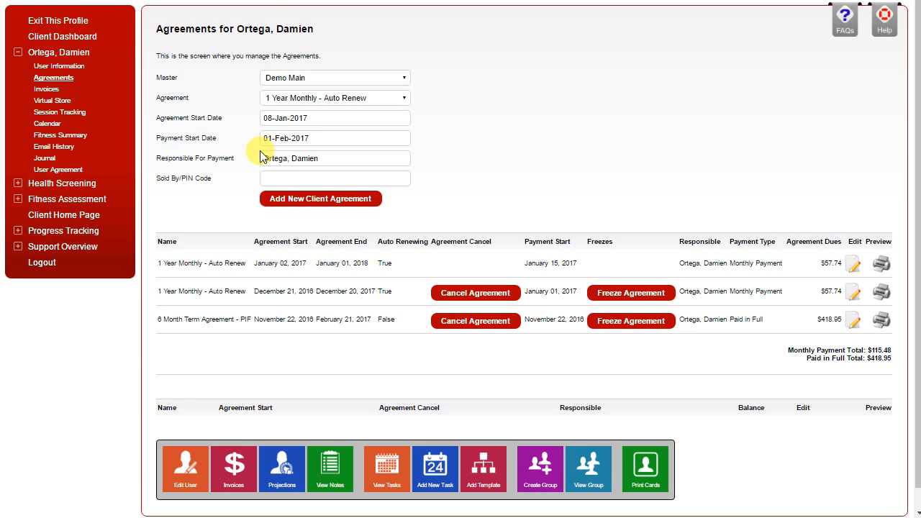
# Step: Enter the staff's Sold By/PIN Code and add the new client agreement
pyautogui.click(265, 179)
pyautogui.write('•••••')
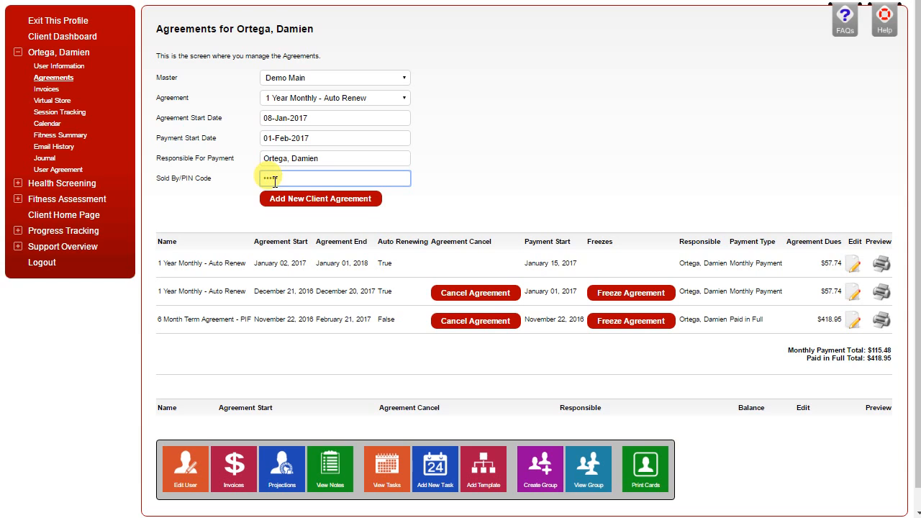
pyautogui.click(310, 199)
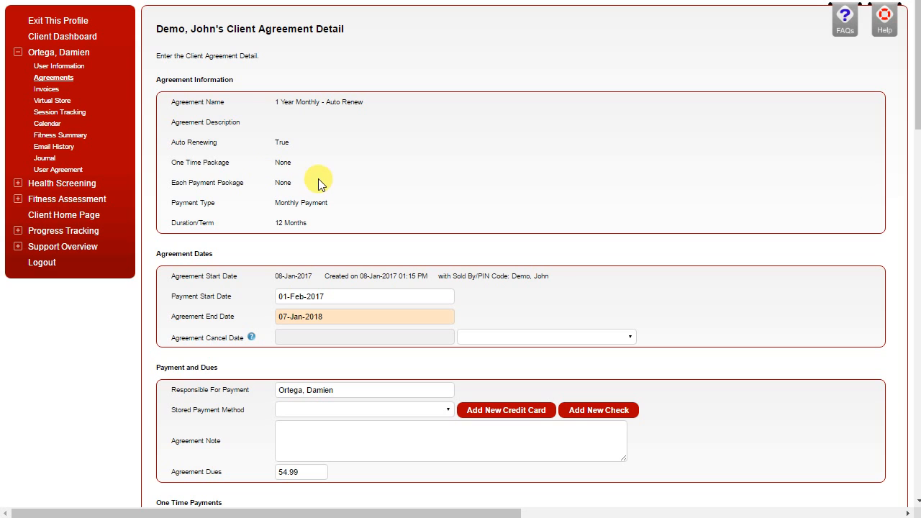
# Step: Review the client's stored payment methods and the entry fields for a new credit card and a new check
pyautogui.scroll(-3, 318, 178)
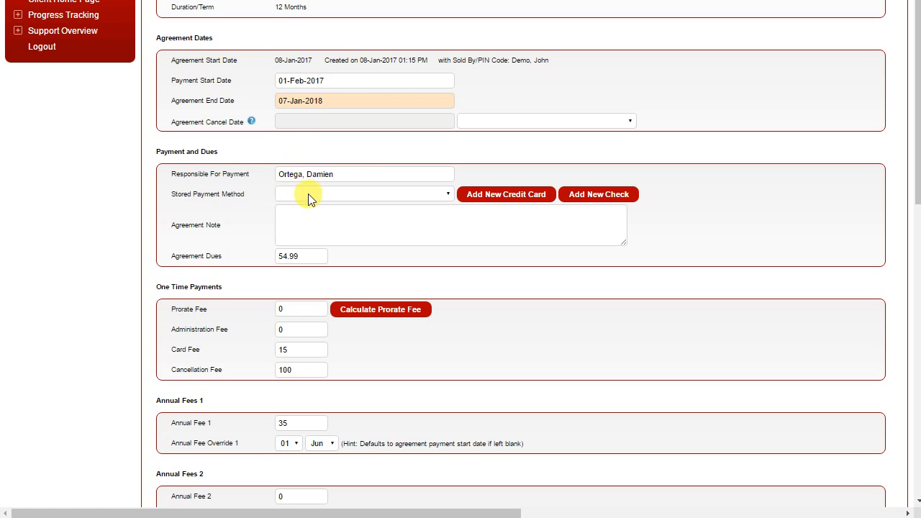
pyautogui.click(335, 196)
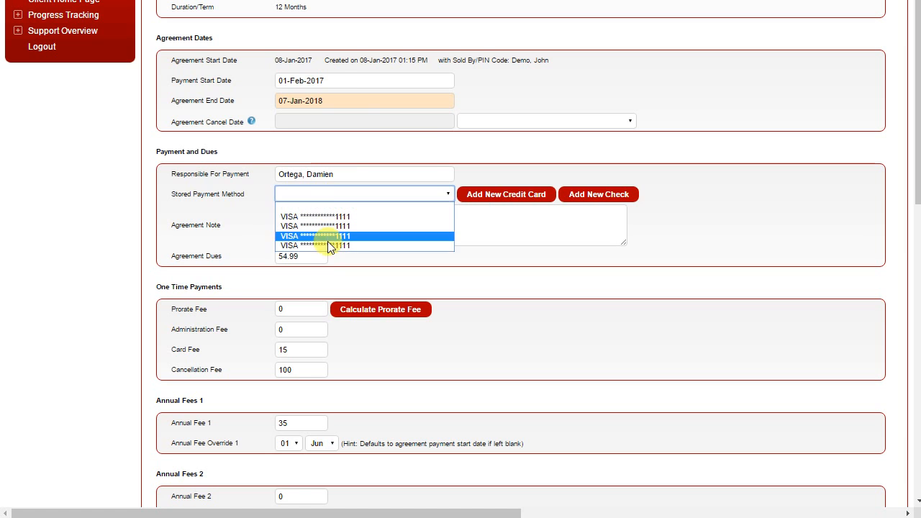
pyautogui.click(333, 195)
pyautogui.click(518, 195)
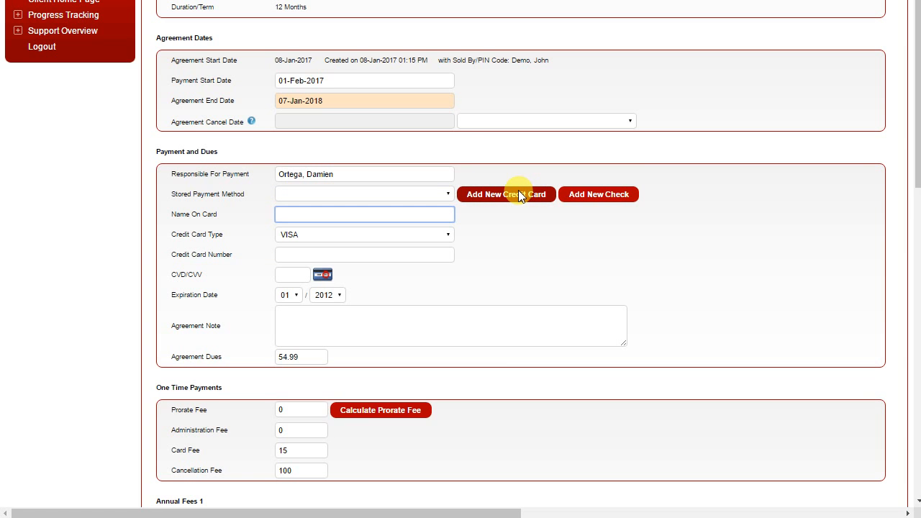
pyautogui.click(620, 193)
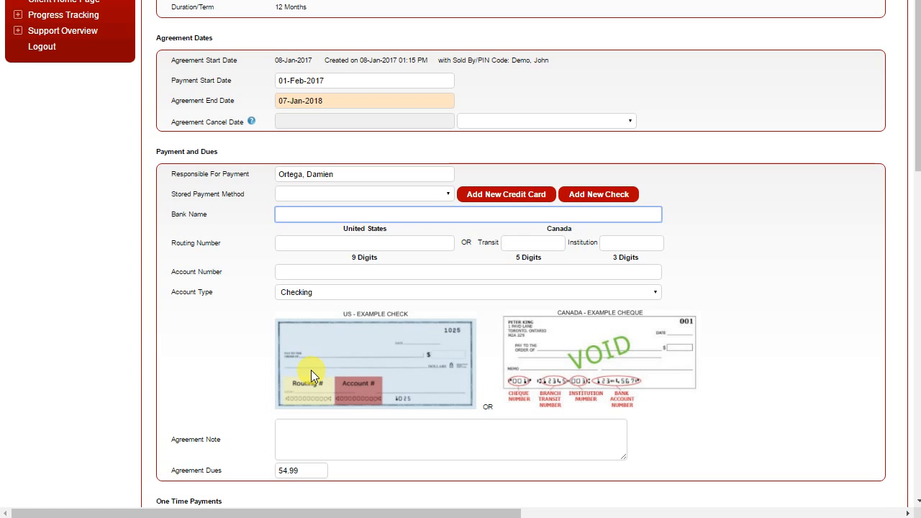
# Step: Calculate the prorate fee for the client agreement's one-time payments
pyautogui.scroll(-4, 311, 370)
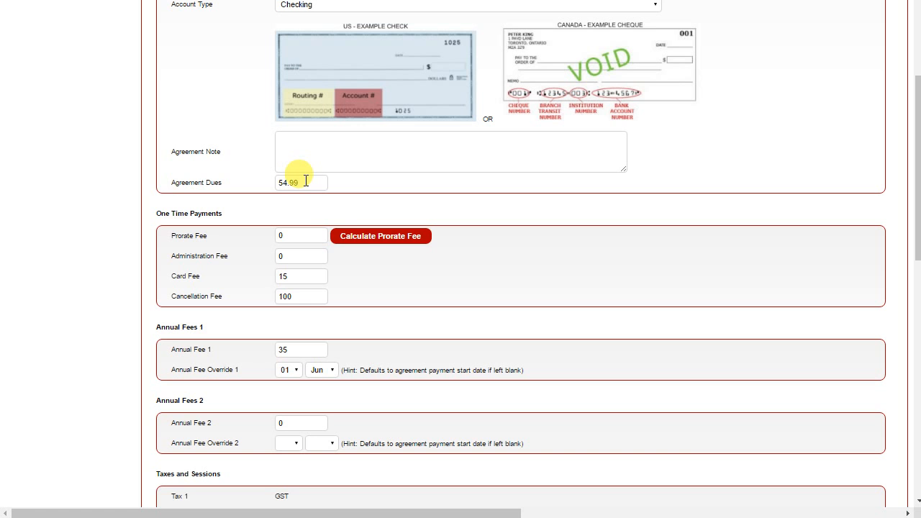
pyautogui.click(388, 235)
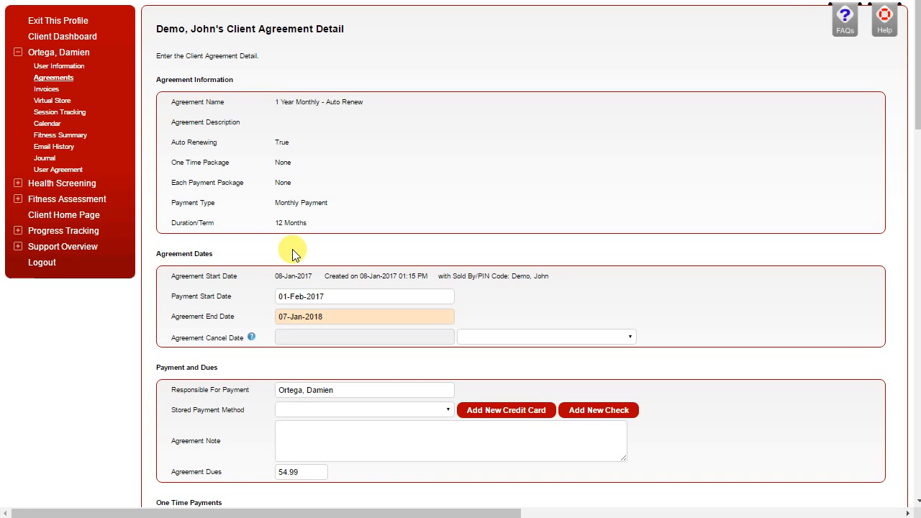
pyautogui.scroll(-3, 293, 252)
pyautogui.scroll(-5, 292, 252)
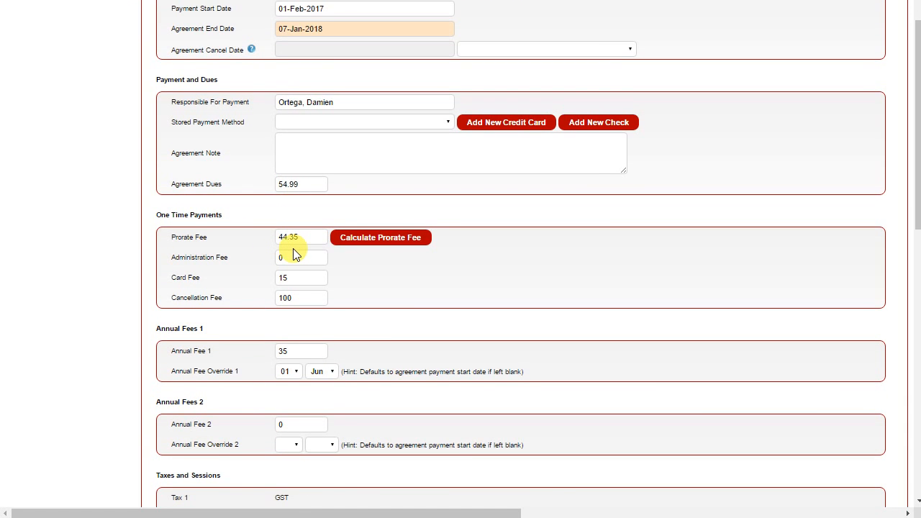
# Step: Confirm the agreement's payment details and add the user agreement text to the agreement wording
pyautogui.scroll(2, 293, 248)
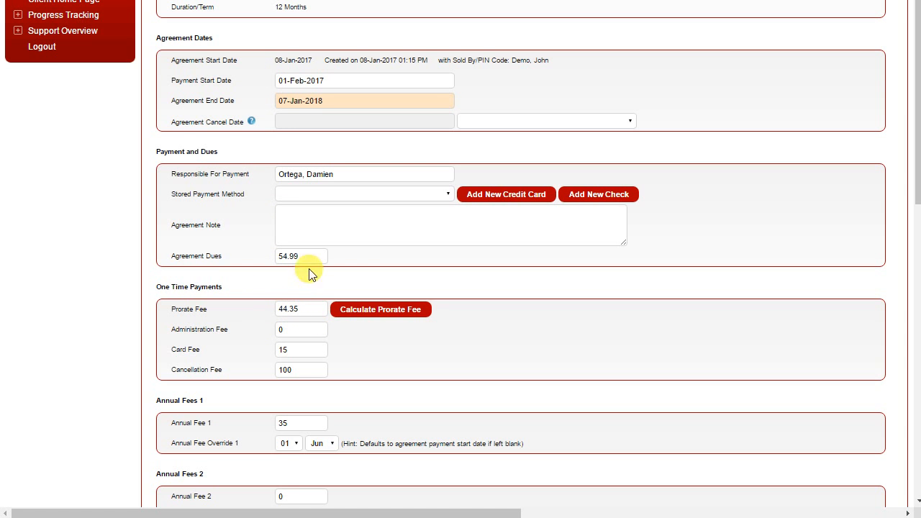
pyautogui.scroll(-1, 298, 311)
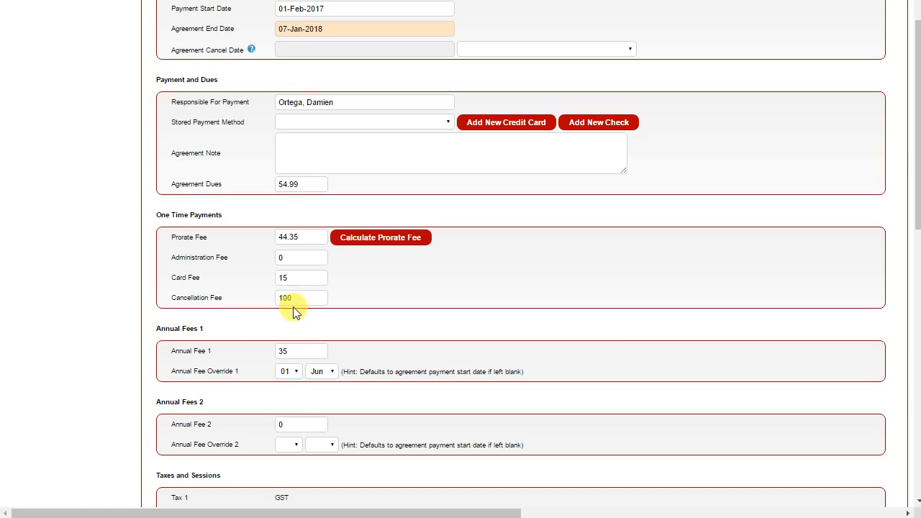
pyautogui.scroll(-3, 306, 299)
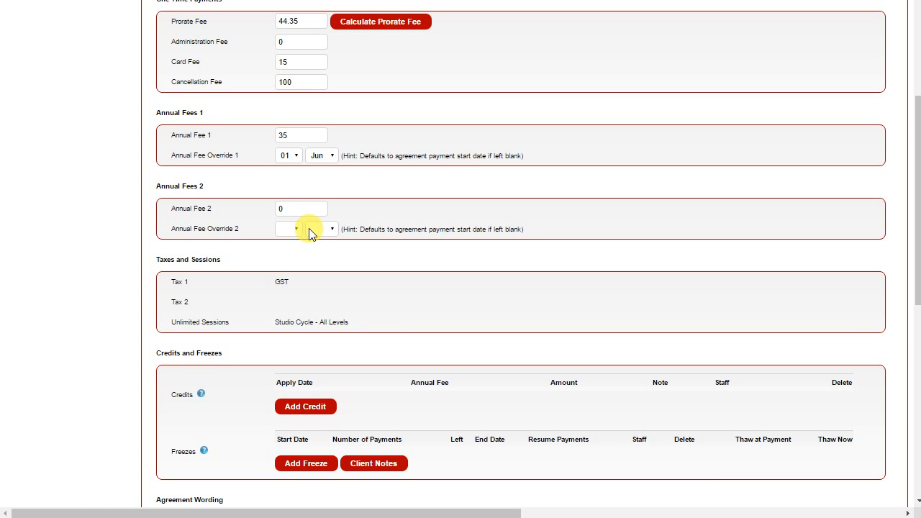
pyautogui.scroll(-2, 310, 232)
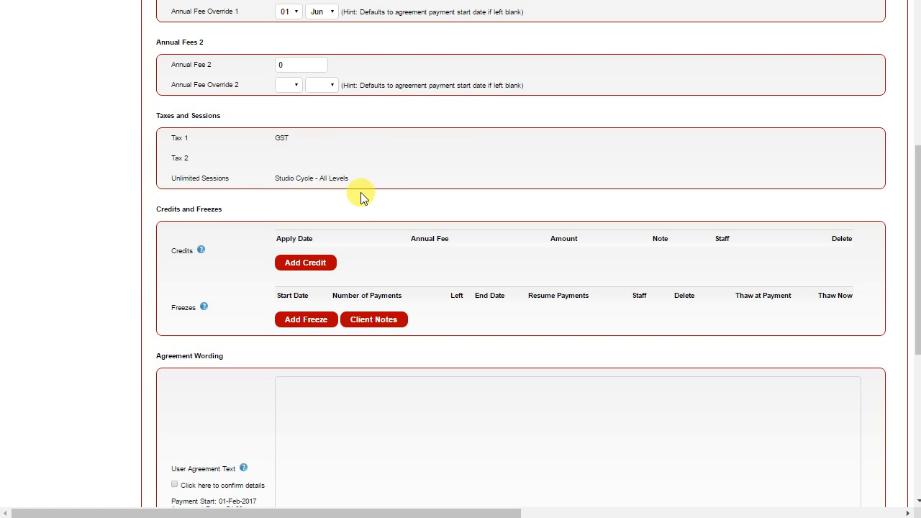
pyautogui.scroll(-2, 361, 198)
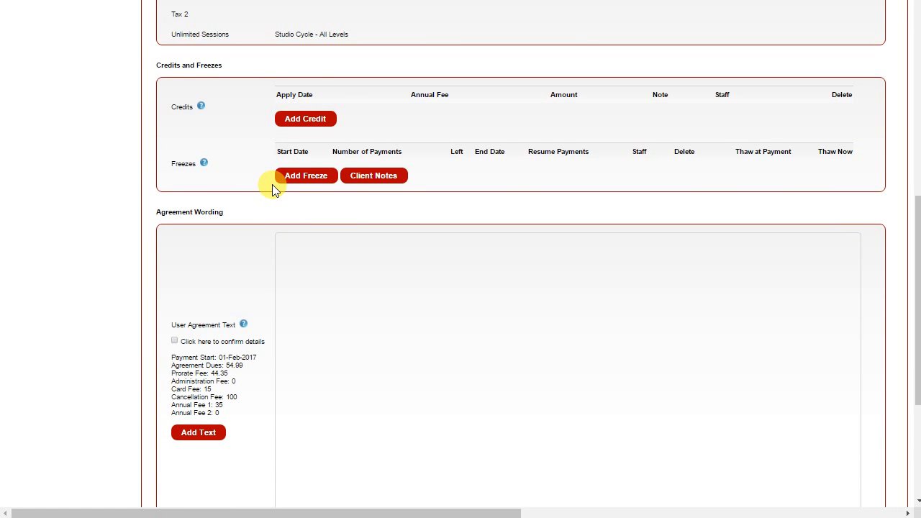
pyautogui.scroll(-2, 272, 187)
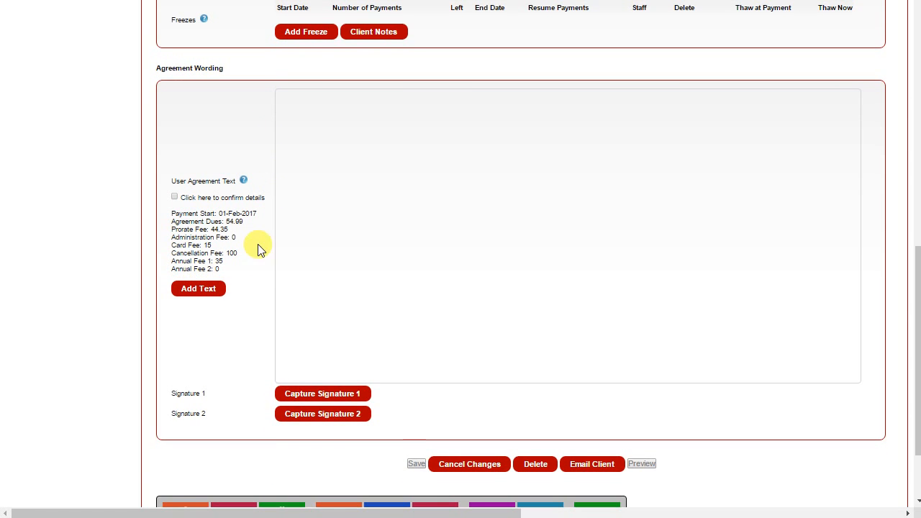
pyautogui.click(175, 197)
pyautogui.click(198, 290)
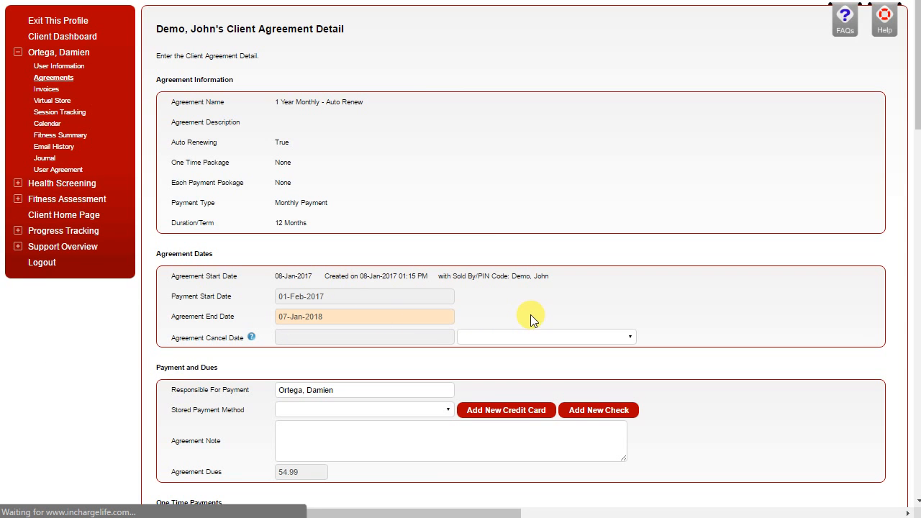
# Step: Read through the Membership Agreement wording, from the client details and dues to the member and club representative signature lines
pyautogui.scroll(-12, 287, 256)
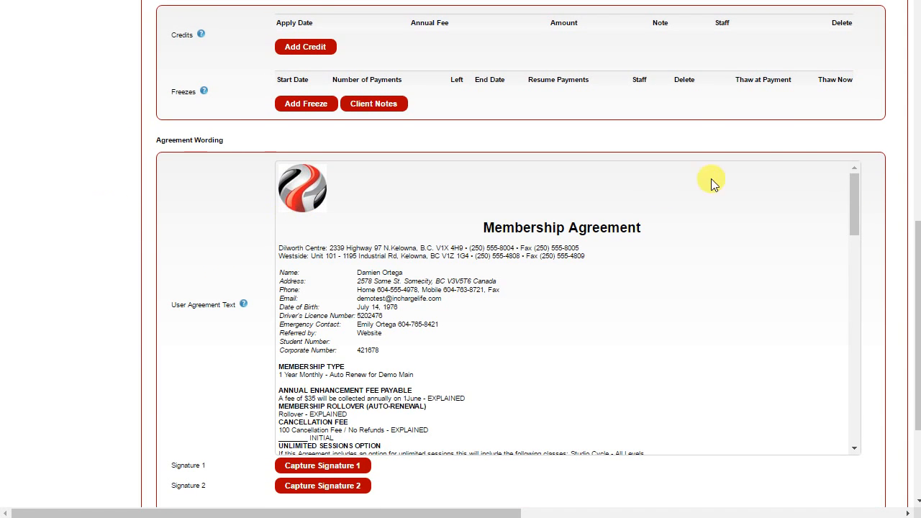
pyautogui.scroll(-1, 903, 162)
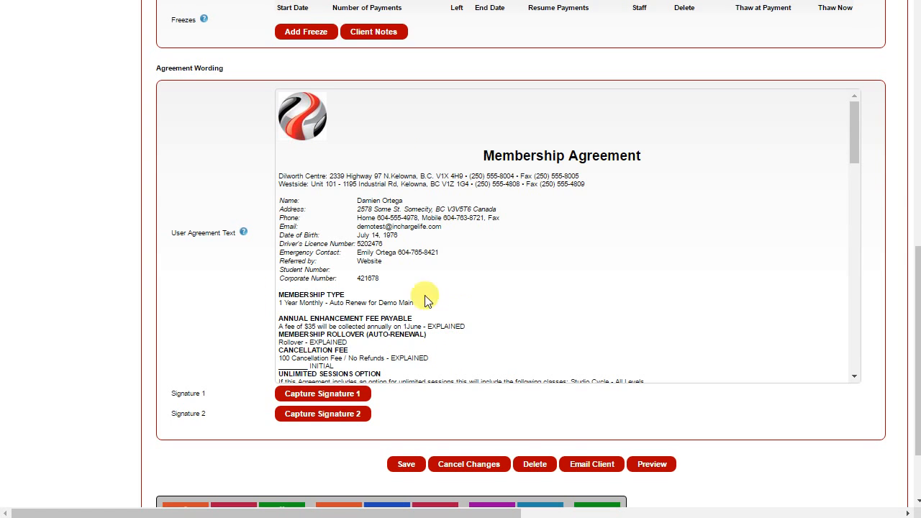
pyautogui.moveTo(855, 141); pyautogui.dragTo(855, 152)
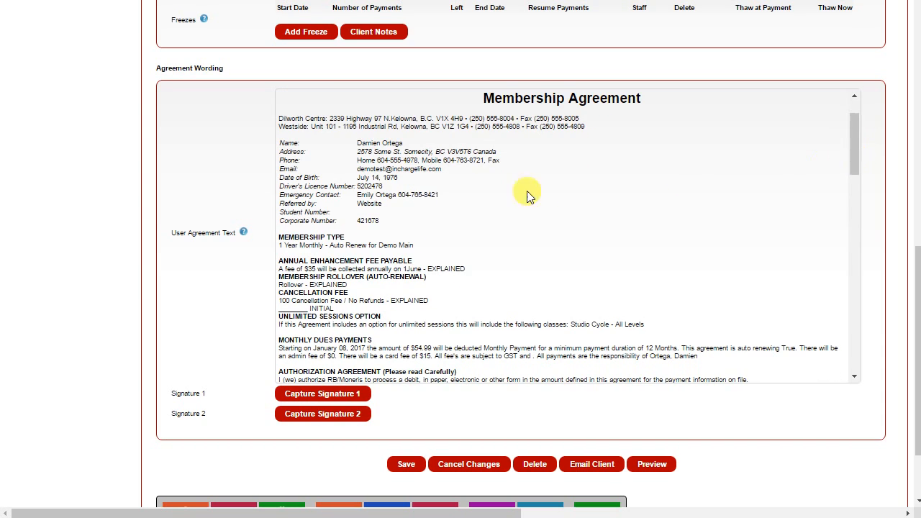
pyautogui.moveTo(355, 203); pyautogui.dragTo(355, 234)
pyautogui.click(395, 154)
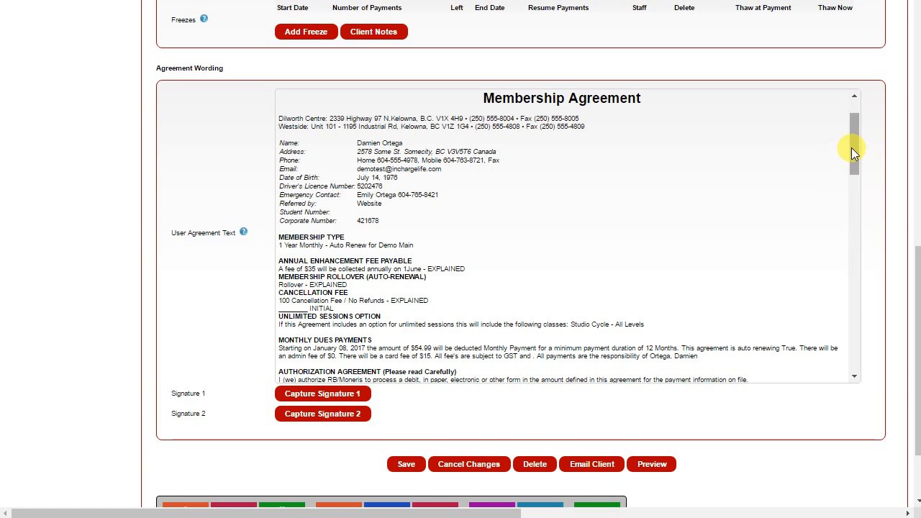
pyautogui.moveTo(852, 147)
pyautogui.mouseDown()
pyautogui.moveTo(865, 214)
pyautogui.moveTo(868, 360)
pyautogui.mouseUp()
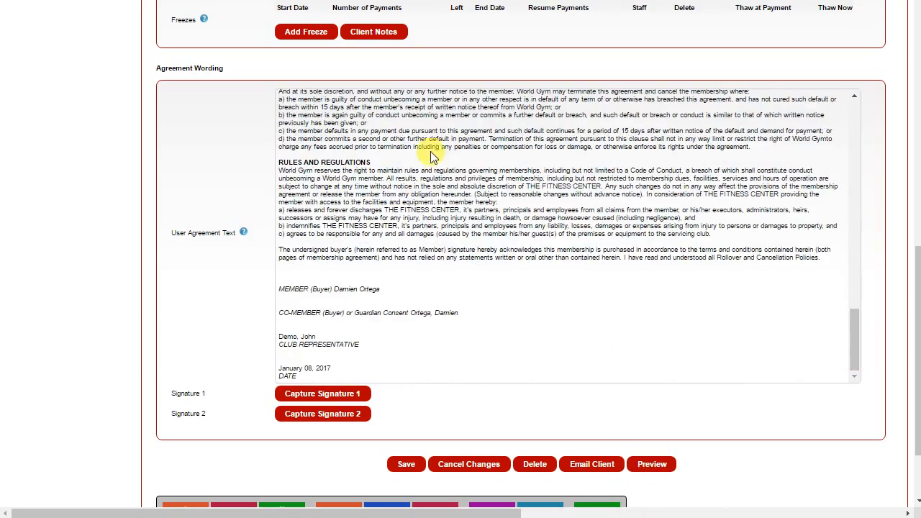
# Step: Capture a handwritten Signature 1 for the agreement and save it
pyautogui.click(314, 394)
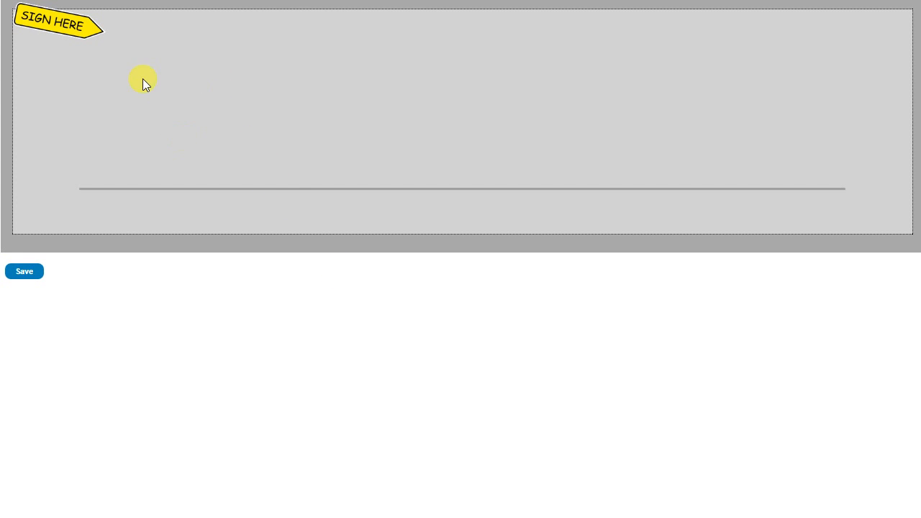
pyautogui.moveTo(133, 112)
pyautogui.mouseDown()
pyautogui.moveTo(384, 87)
pyautogui.moveTo(521, 102)
pyautogui.moveTo(736, 99)
pyautogui.moveTo(823, 87)
pyautogui.mouseUp()
pyautogui.click(26, 271)
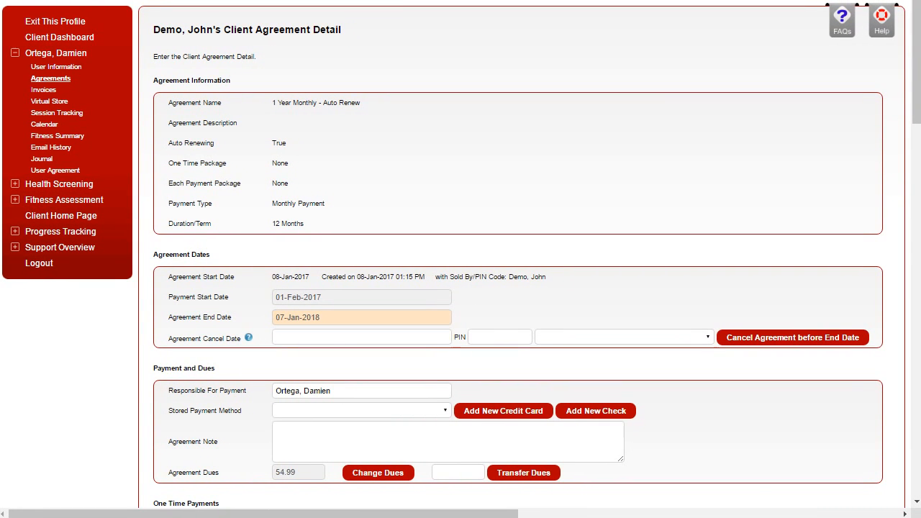
# Step: Check the member signature at the end of the agreement wording and save the client agreement
pyautogui.scroll(-14, 134, 343)
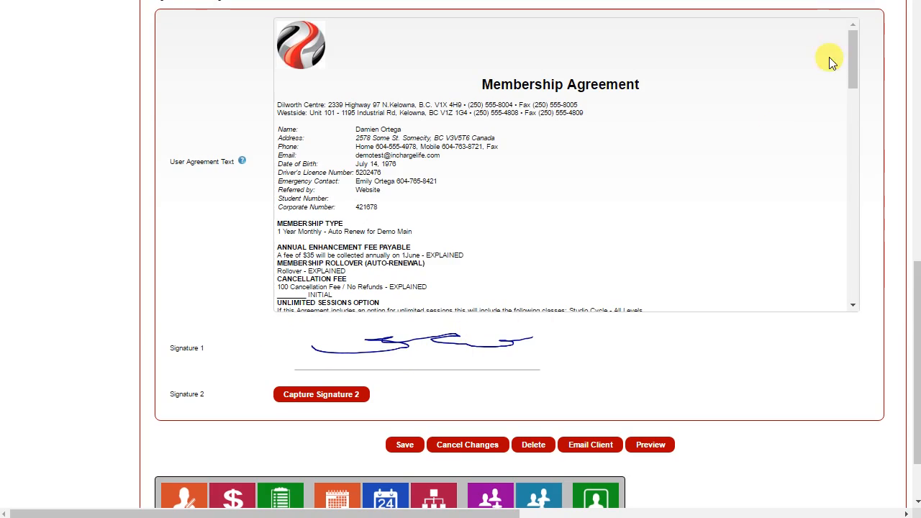
pyautogui.moveTo(850, 51); pyautogui.dragTo(854, 263)
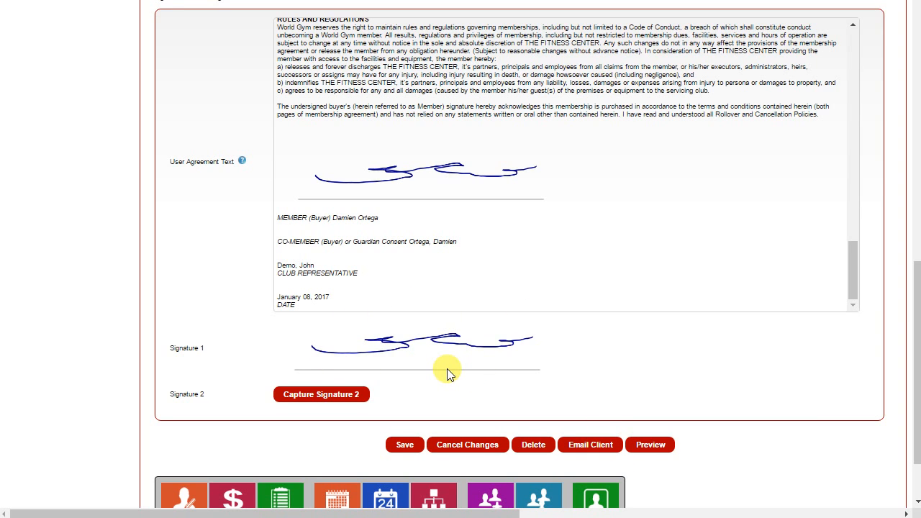
pyautogui.click(405, 445)
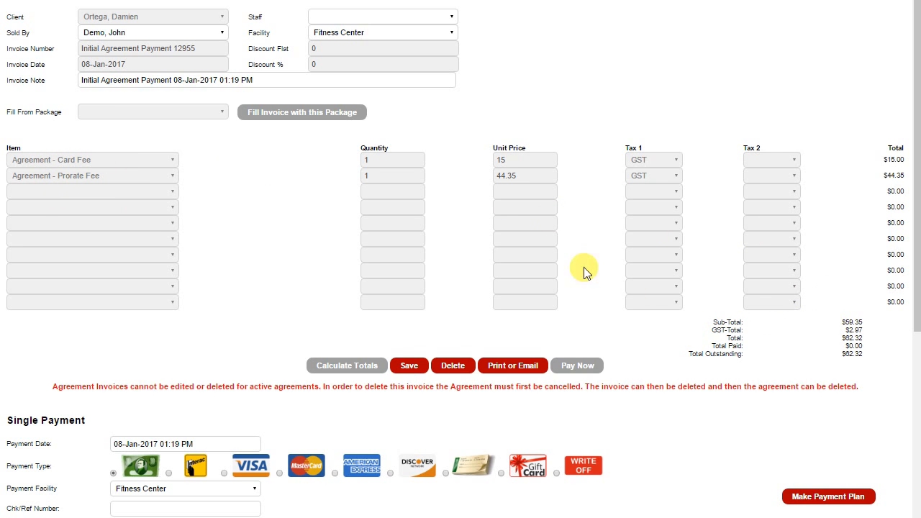
# Step: Select Interac as the single payment type on the initial agreement invoice and open the payment plan options
pyautogui.scroll(-4, 558, 211)
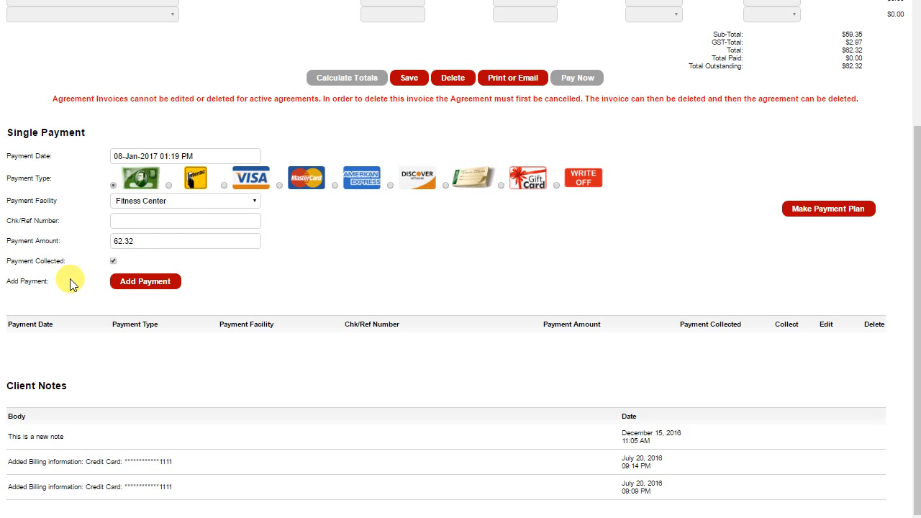
pyautogui.click(168, 186)
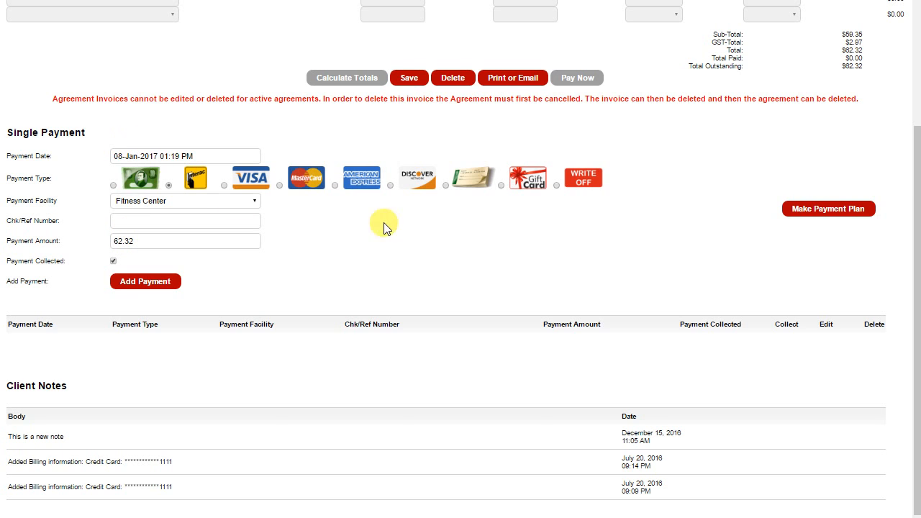
pyautogui.click(838, 212)
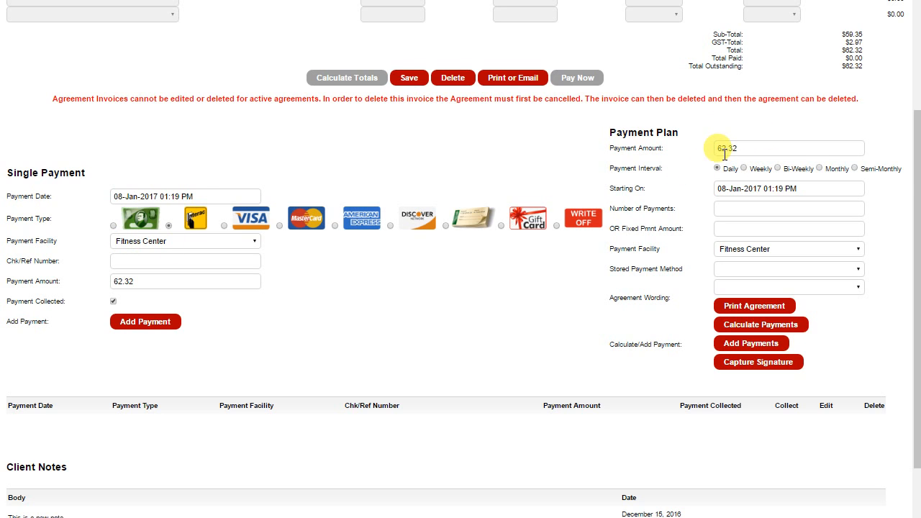
# Step: Set the payment plan to a Monthly interval starting on 01-Feb-2017 with 2 payments
pyautogui.click(820, 169)
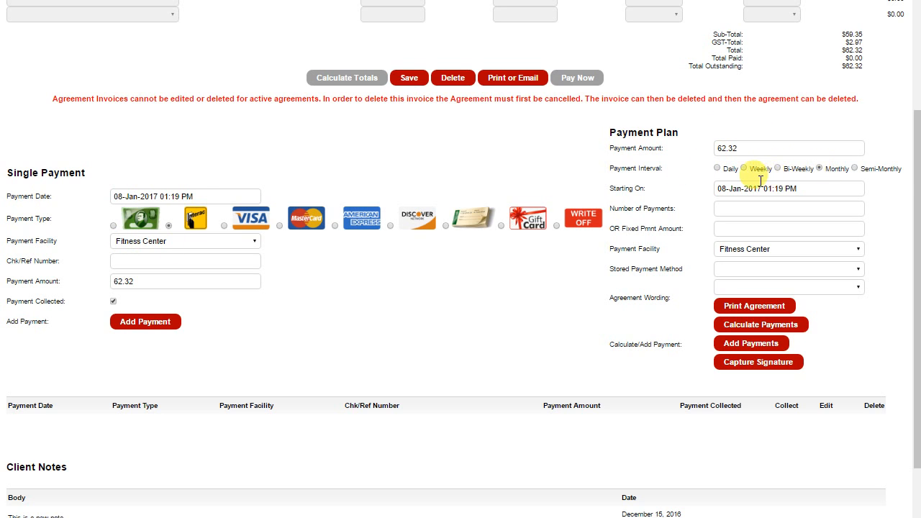
pyautogui.click(732, 188)
pyautogui.click(813, 201)
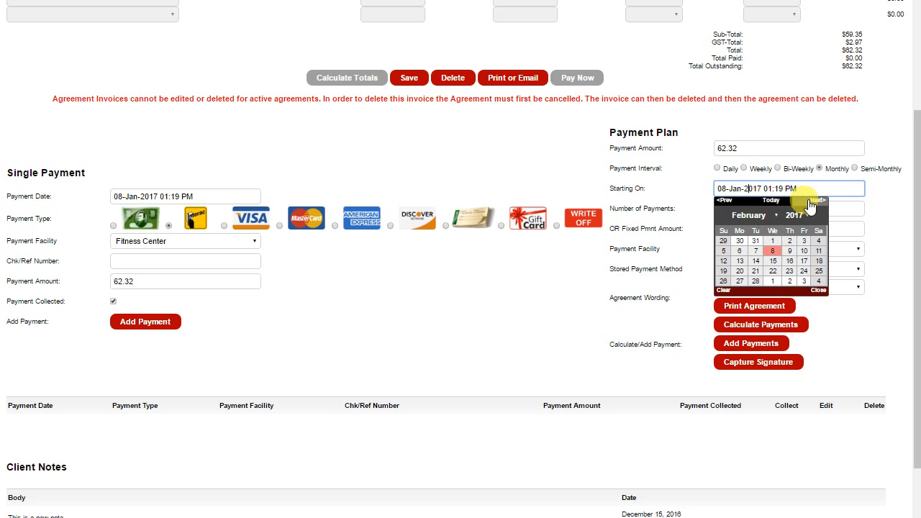
pyautogui.click(768, 241)
pyautogui.click(734, 208)
pyautogui.write('2')
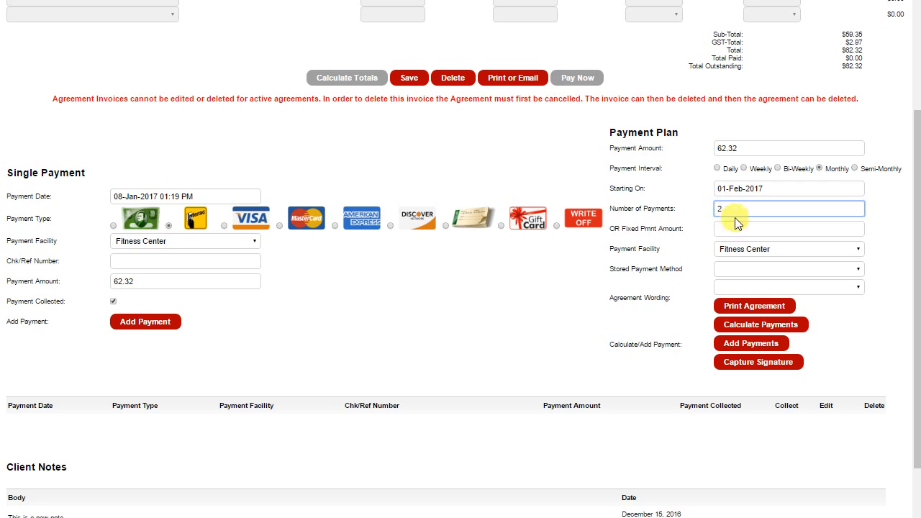
# Step: Check the stored payment method and agreement wording choices, leave them blank, and add the payment plan's payments to the invoice
pyautogui.click(723, 229)
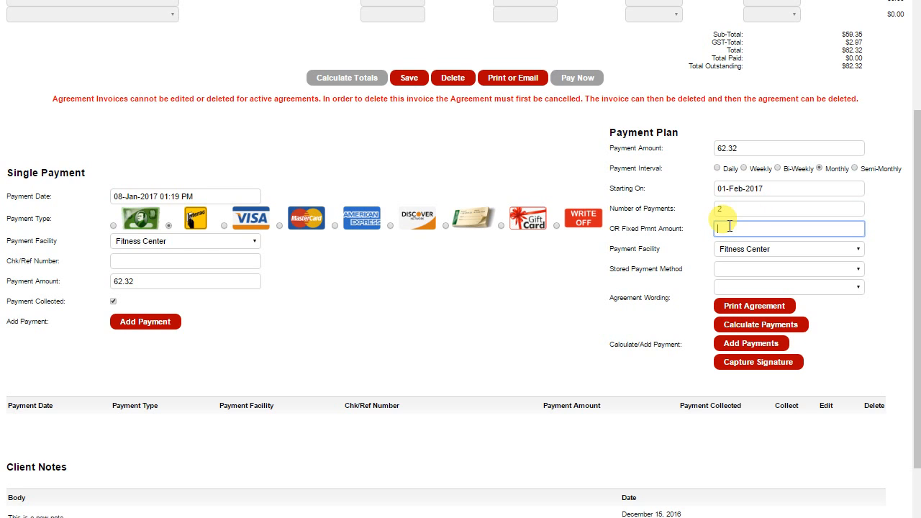
pyautogui.click(737, 271)
pyautogui.click(728, 265)
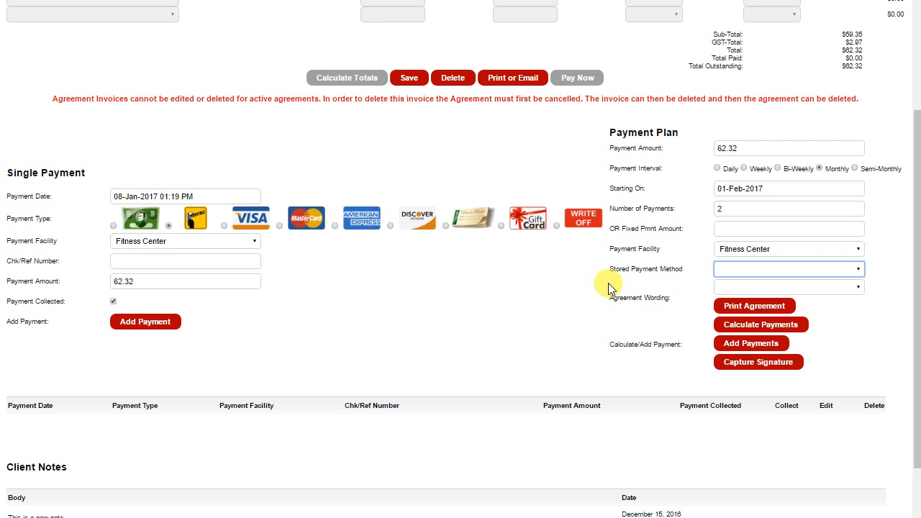
pyautogui.click(745, 290)
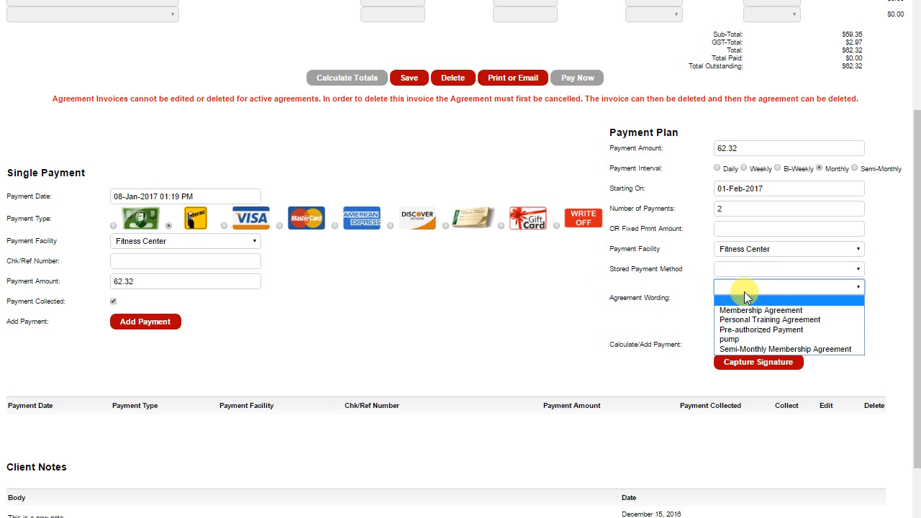
pyautogui.click(618, 295)
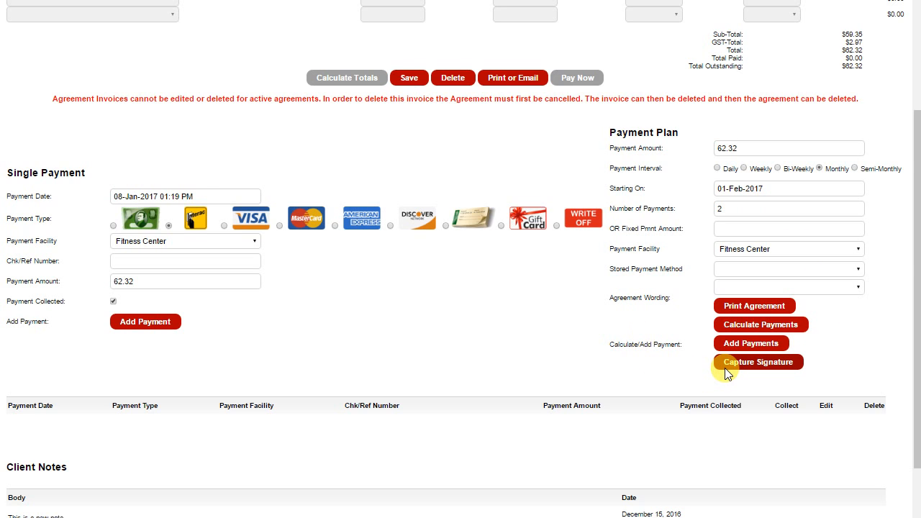
pyautogui.click(743, 343)
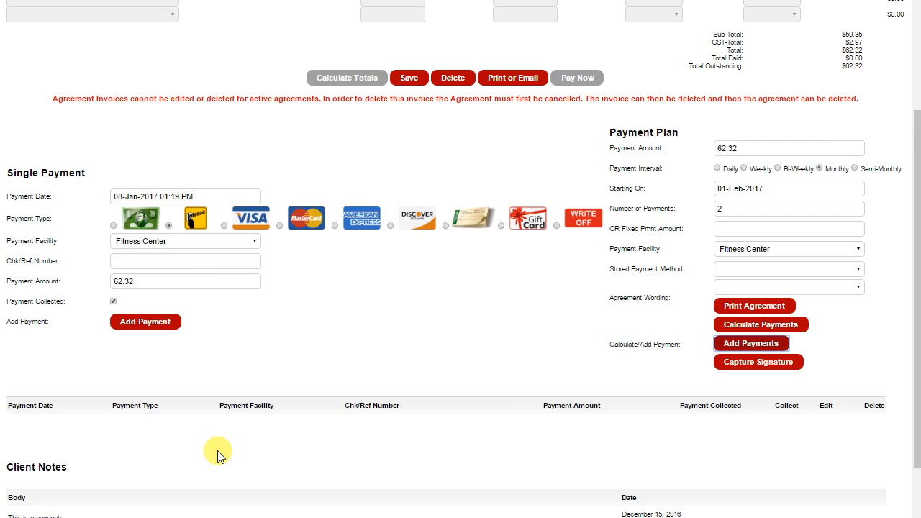
pyautogui.scroll(-2, 241, 451)
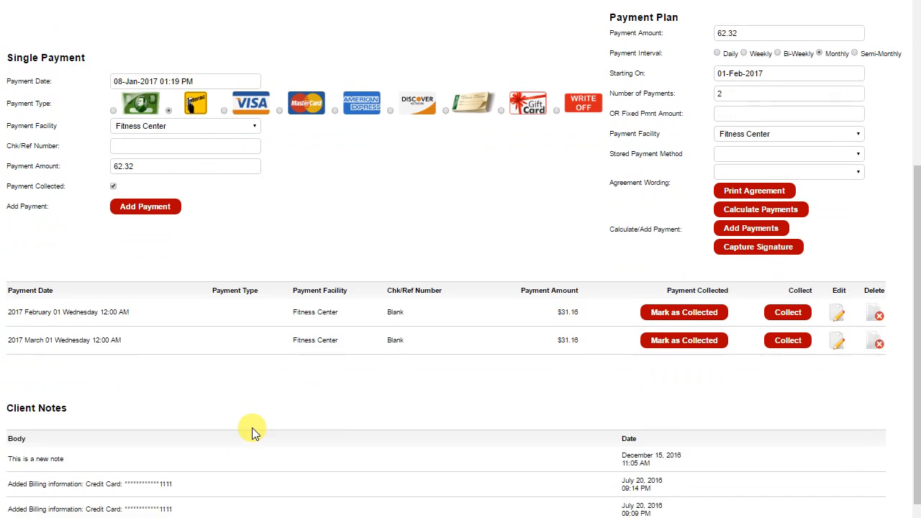
# Step: Leave the invoice and return to the client agreement detail to view its signed agreement wording
pyautogui.scroll(1, 233, 378)
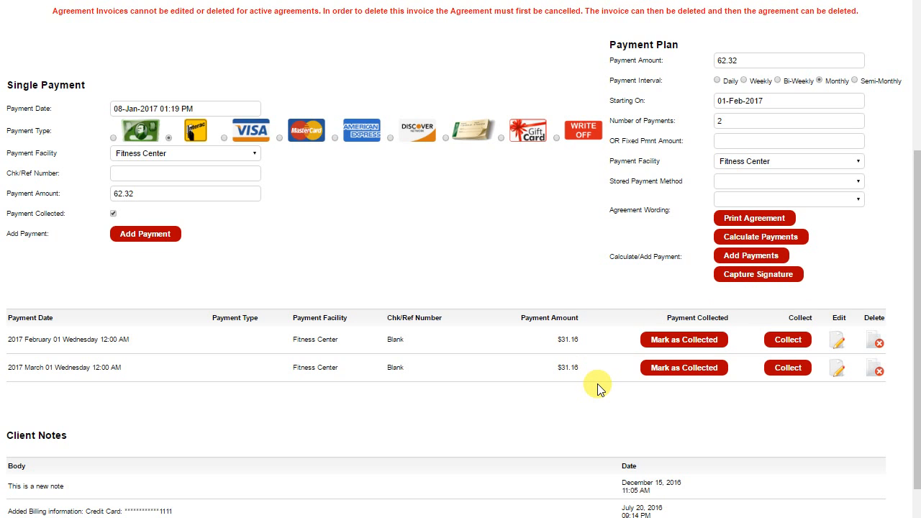
pyautogui.scroll(5, 597, 389)
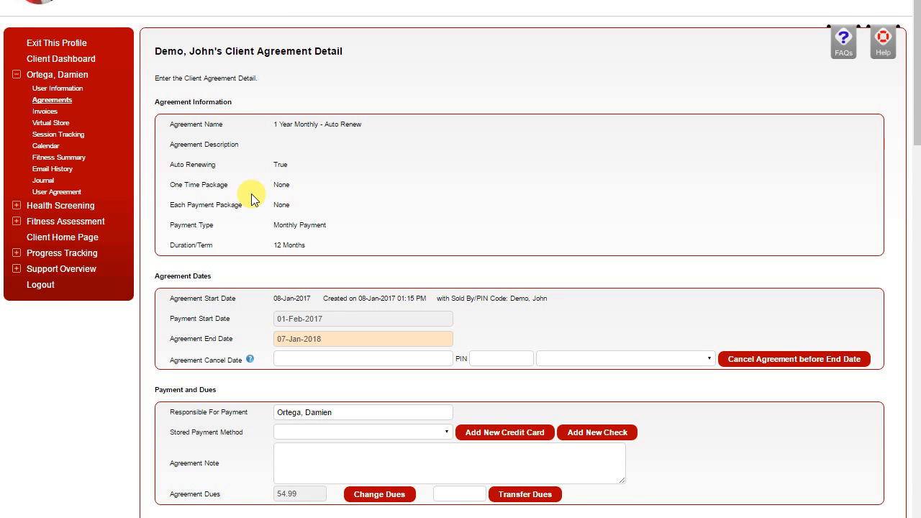
pyautogui.scroll(-15, 50, 346)
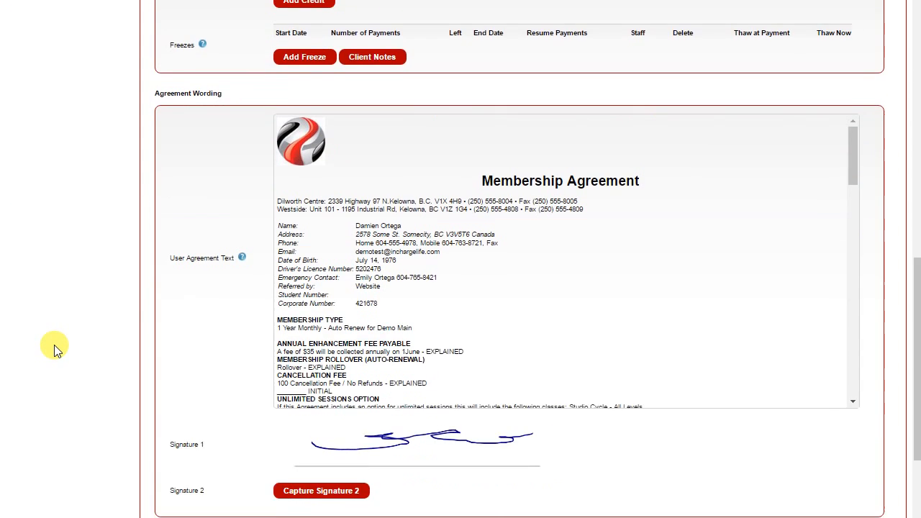
# Step: Return to the client's agreements list, open the Health Screening overview, and expand the Fitness Assessment section
pyautogui.click(405, 373)
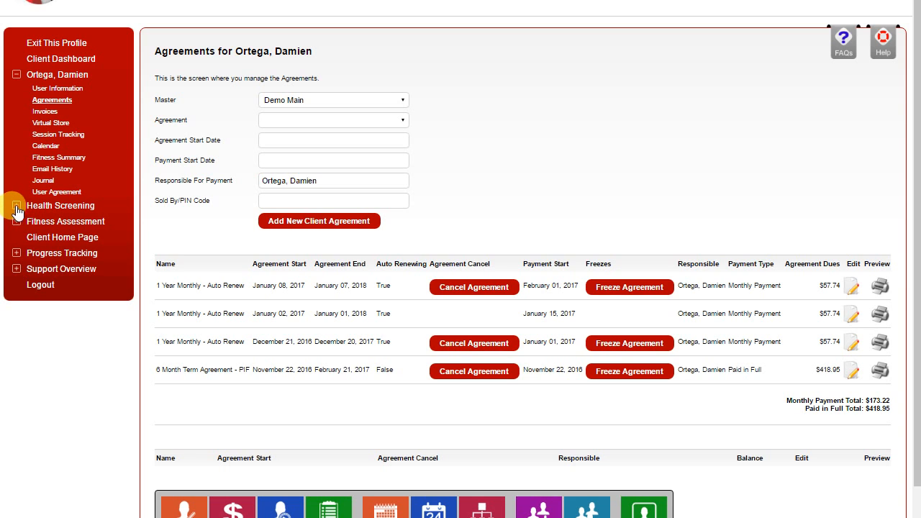
pyautogui.click(46, 209)
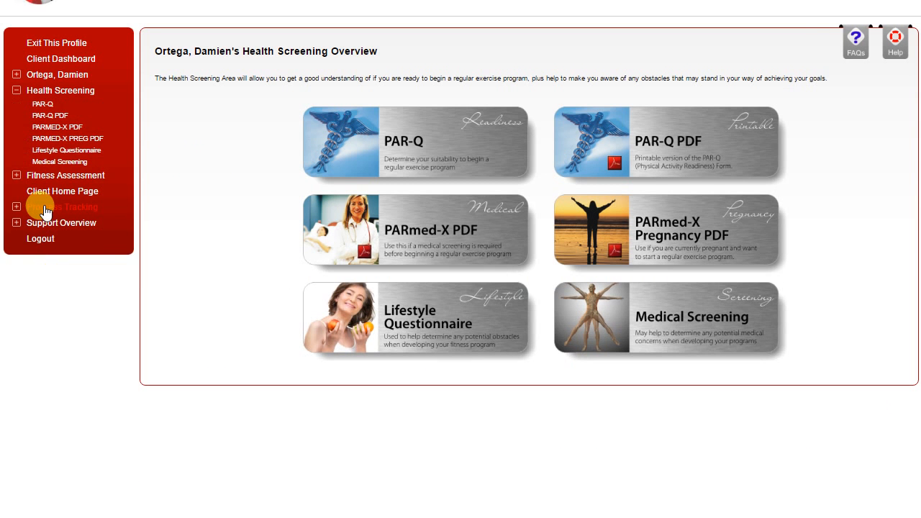
pyautogui.click(17, 177)
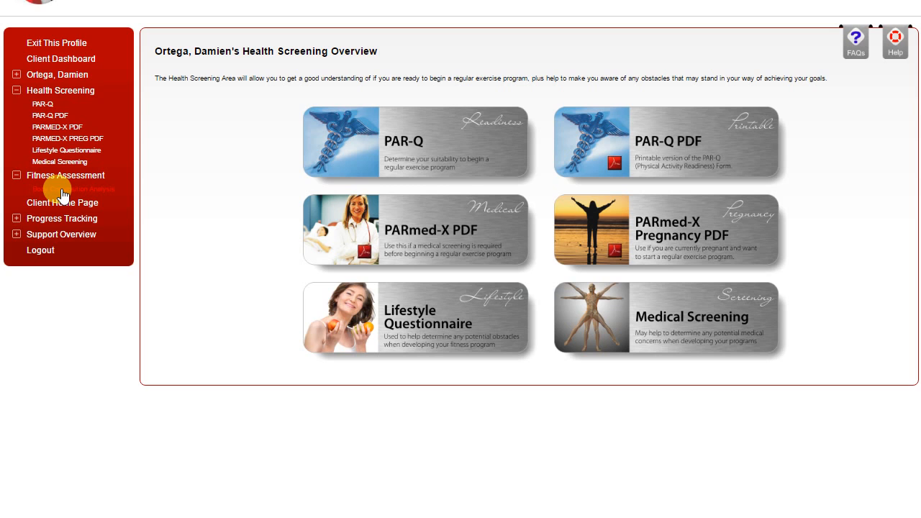
# Step: Exit the client's profile, access the administrator's own profile, and view its Fitness Assessment overview
pyautogui.click(59, 49)
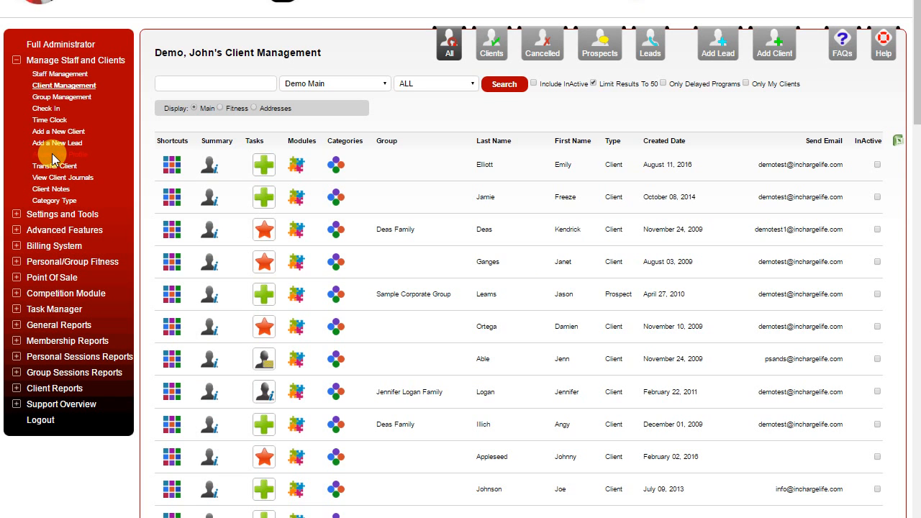
pyautogui.click(51, 153)
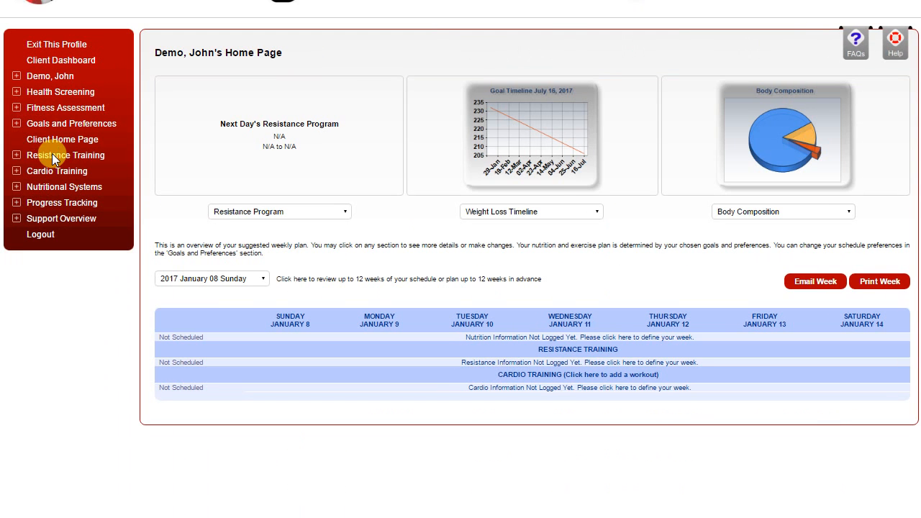
pyautogui.click(51, 107)
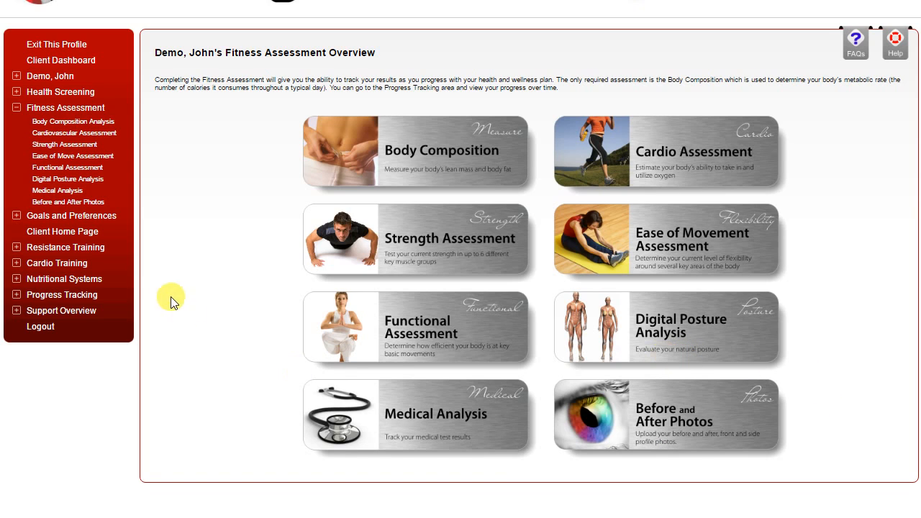
# Step: Open Goals and Preferences, review the Weight Loss Goals page down to the goal timeline, and return to the overview
pyautogui.click(52, 216)
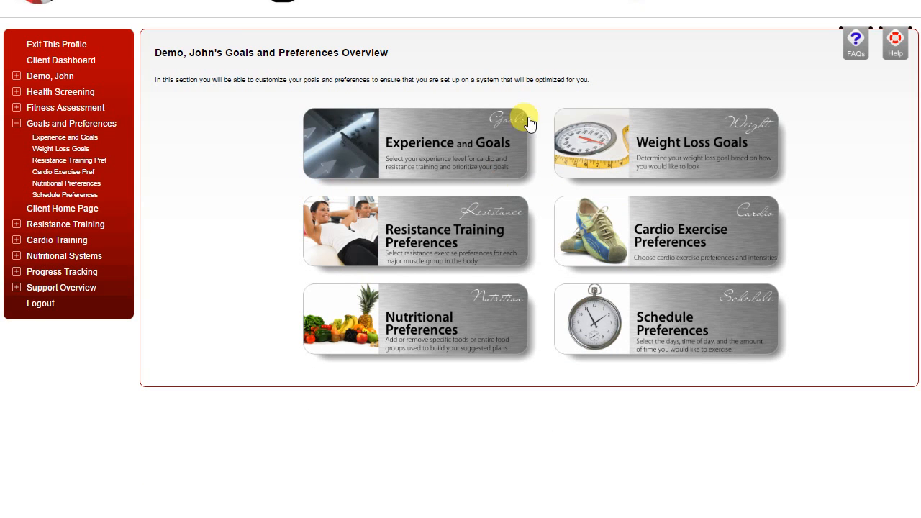
pyautogui.click(683, 150)
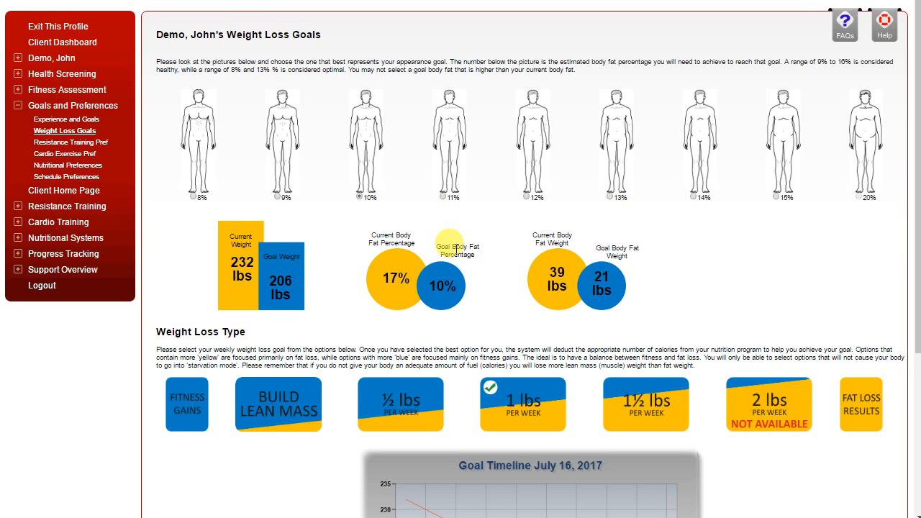
pyautogui.scroll(-3, 455, 251)
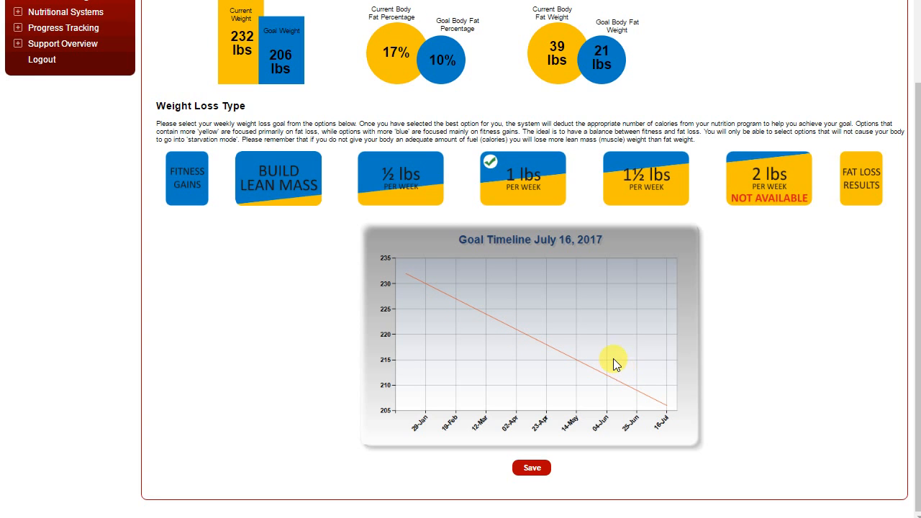
pyautogui.scroll(3, 611, 353)
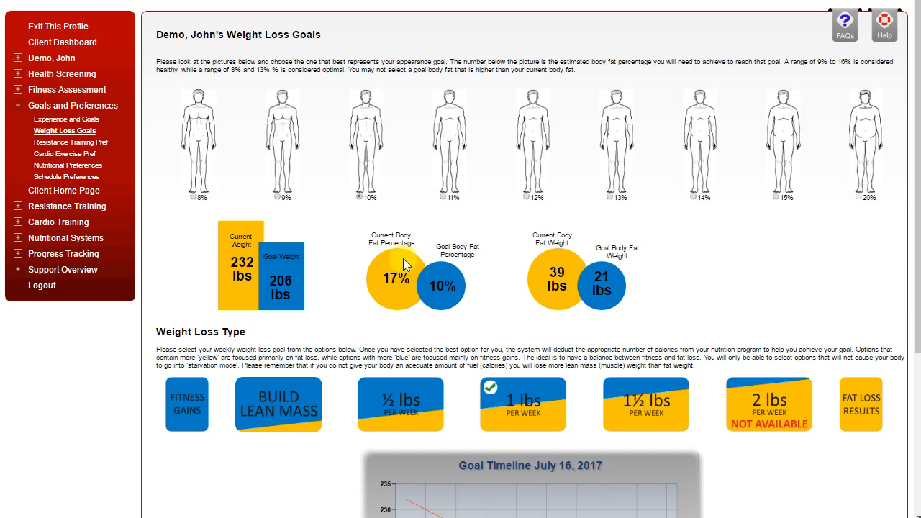
pyautogui.click(103, 110)
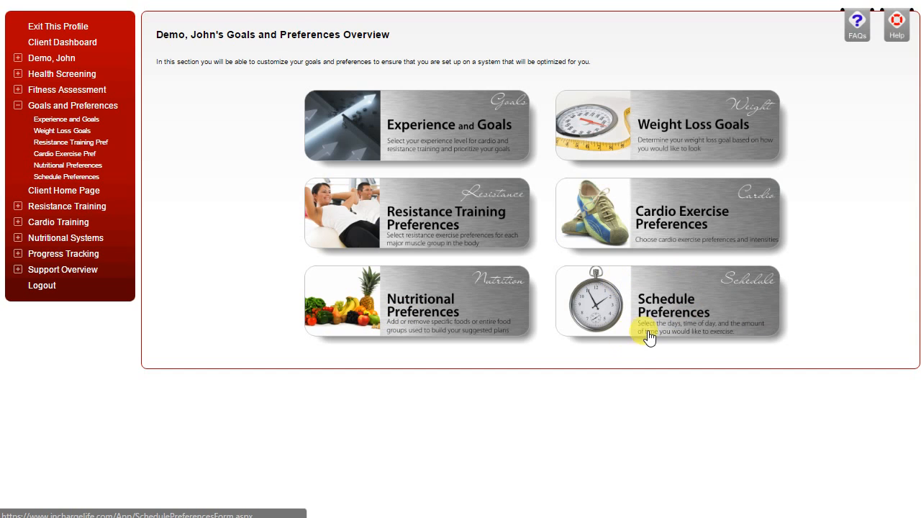
# Step: Open the Resistance Training Program and review the exercises of the Advanced Hypertrophy Workout
pyautogui.click(56, 209)
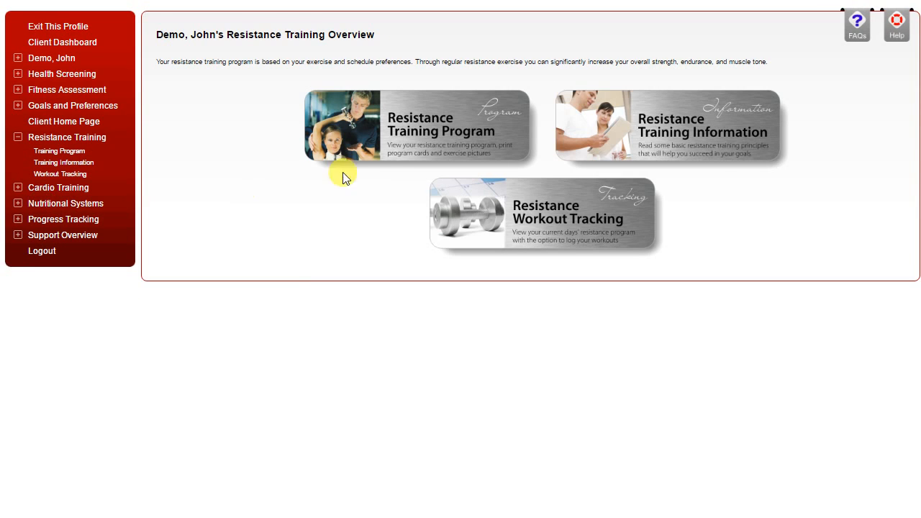
pyautogui.click(430, 134)
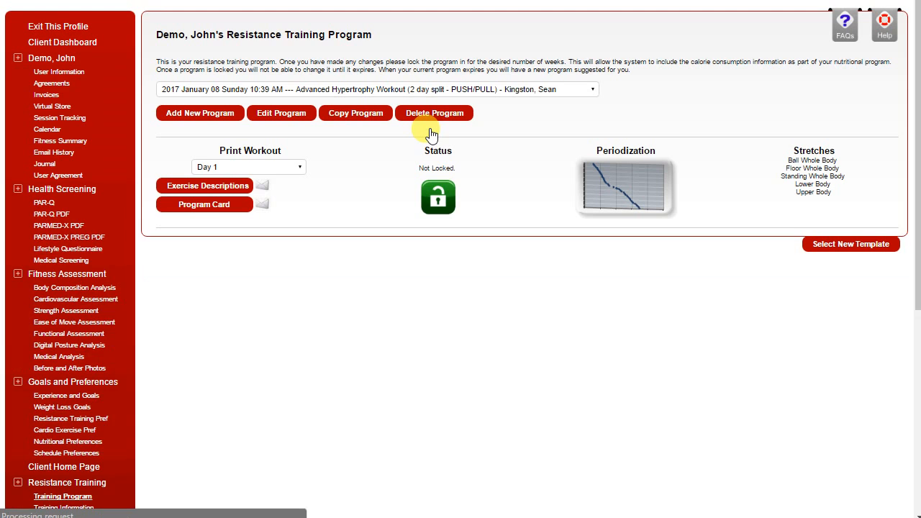
pyautogui.scroll(-1, 452, 199)
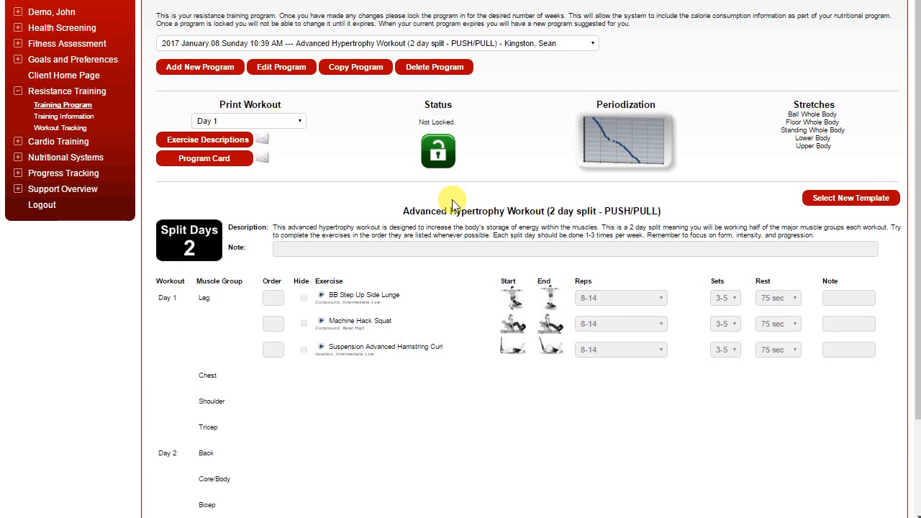
# Step: Open resistance Workout Tracking, view its Workout Walk-Through, and return to the tracking page
pyautogui.scroll(1, 293, 277)
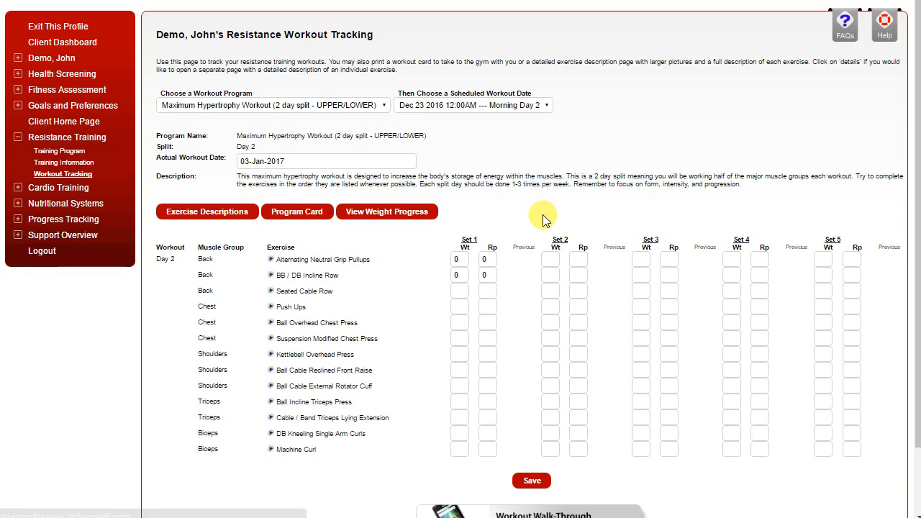
pyautogui.scroll(-1, 542, 216)
pyautogui.click(551, 463)
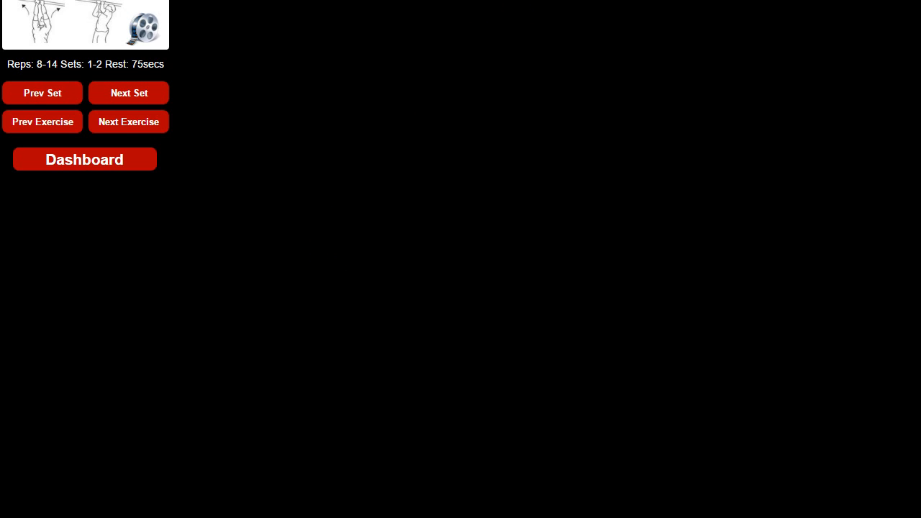
pyautogui.scroll(1, 85, 104)
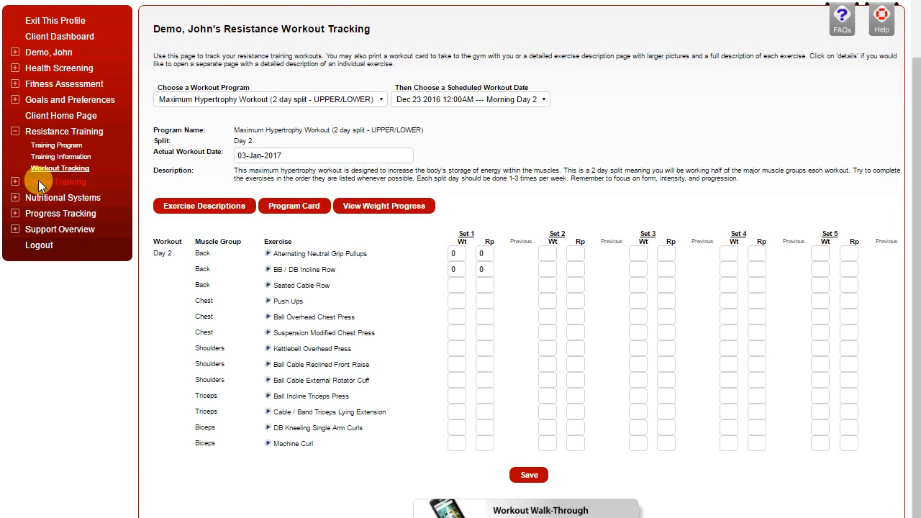
# Step: View the Cardio Training and Nutritional Systems overviews, and open the Nutrition Program
pyautogui.click(40, 186)
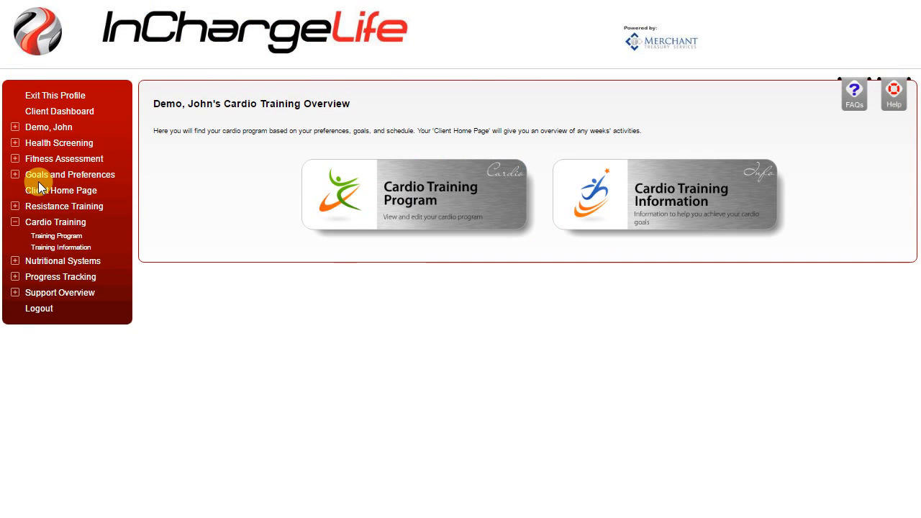
pyautogui.click(36, 263)
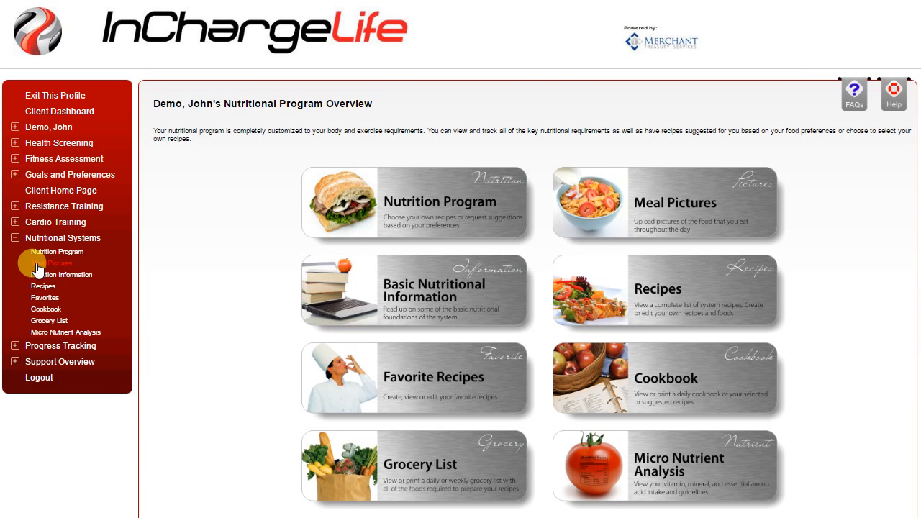
pyautogui.click(404, 218)
# Step: Bypass the exercise warnings and generate the 2017 January 08 nutrition week with Suggest My Week
pyautogui.scroll(-1, 461, 259)
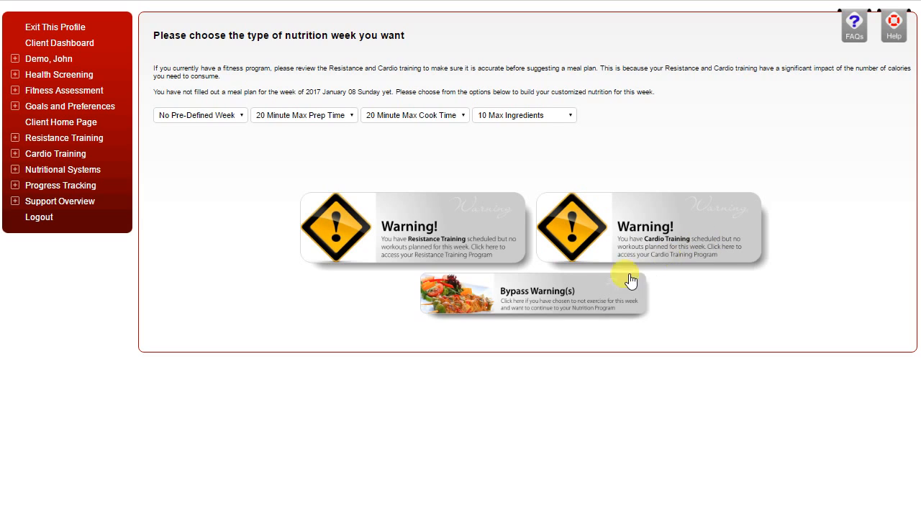
pyautogui.click(513, 304)
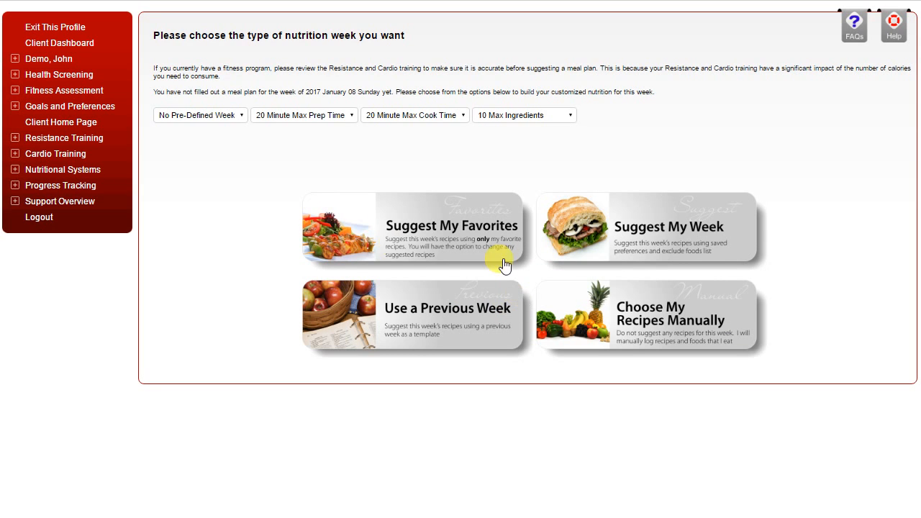
pyautogui.click(665, 230)
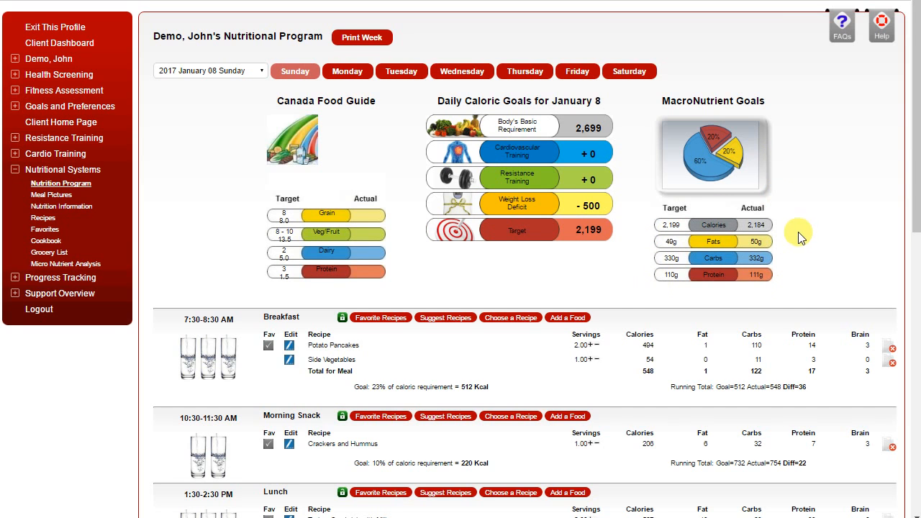
# Step: Review Sunday's suggested meals from breakfast to evening snack in the nutritional program
pyautogui.scroll(-3, 800, 243)
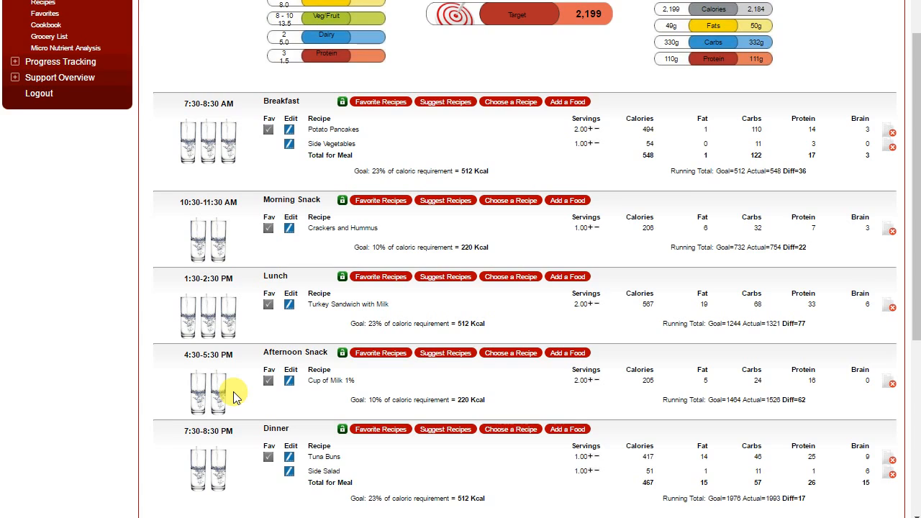
pyautogui.scroll(-1, 232, 391)
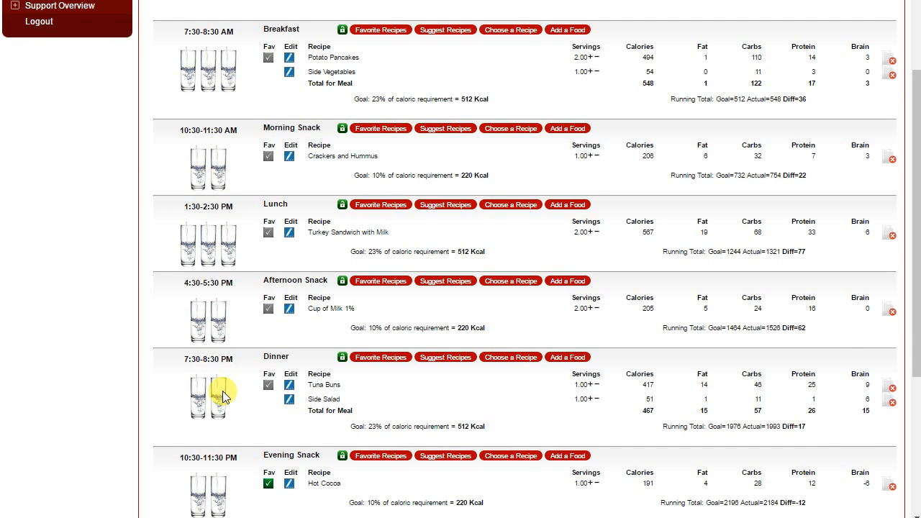
pyautogui.scroll(4, 223, 391)
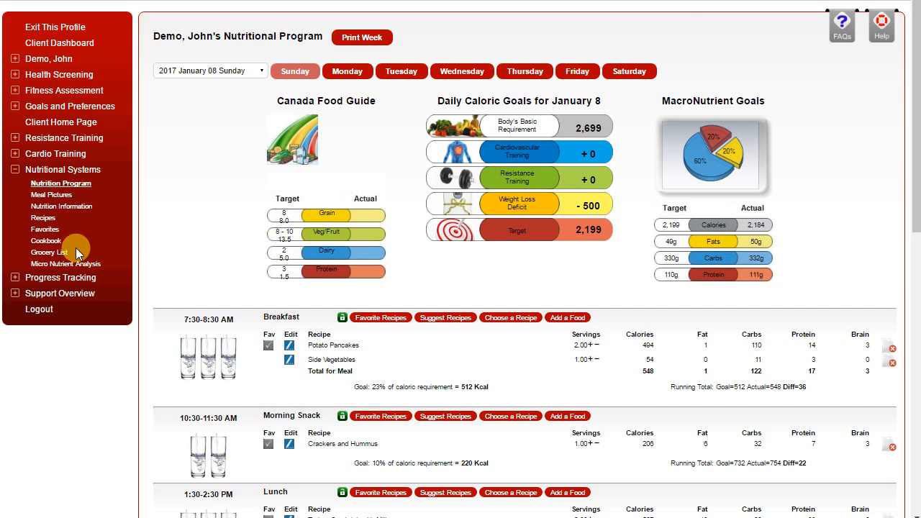
# Step: Open the week's grocery list and look up the recipes that use frozen Mixed Vegetables
pyautogui.click(51, 252)
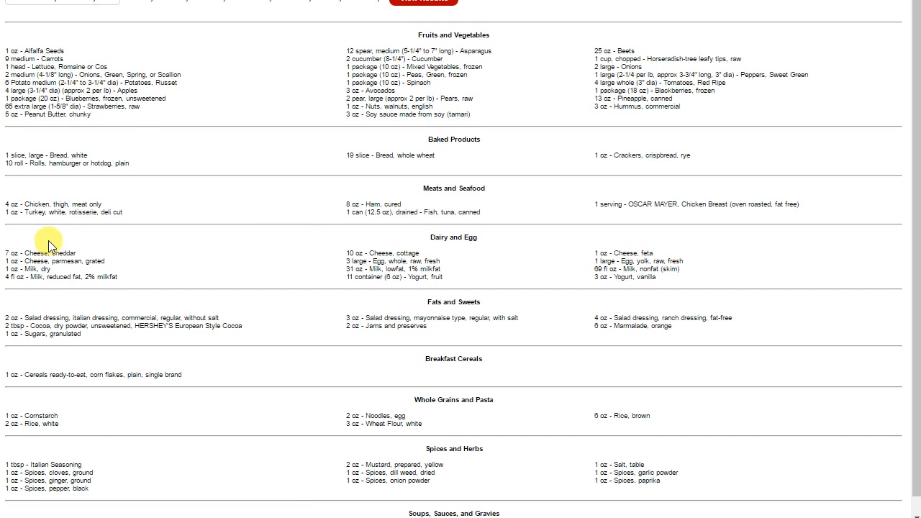
pyautogui.click(358, 70)
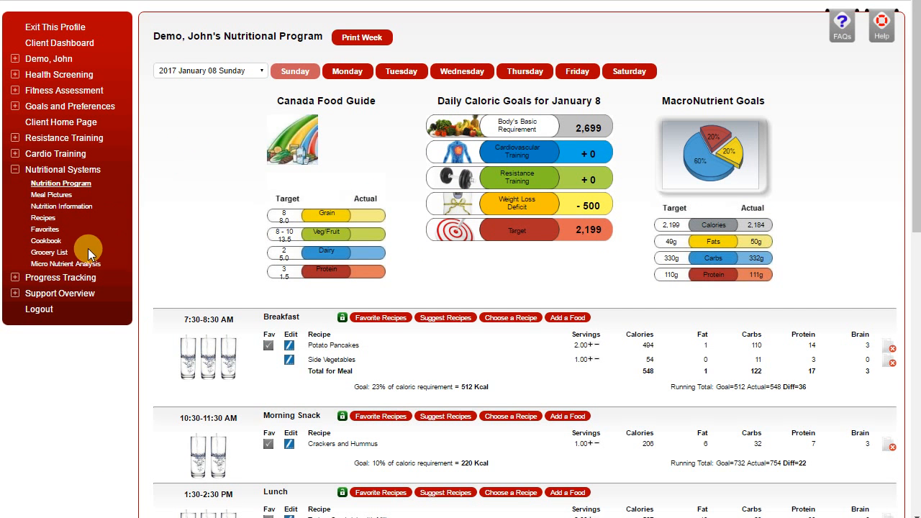
# Step: Open the Micro Nutrient Analysis and review the macro, vitamin, mineral and essential amino acid totals
pyautogui.click(80, 264)
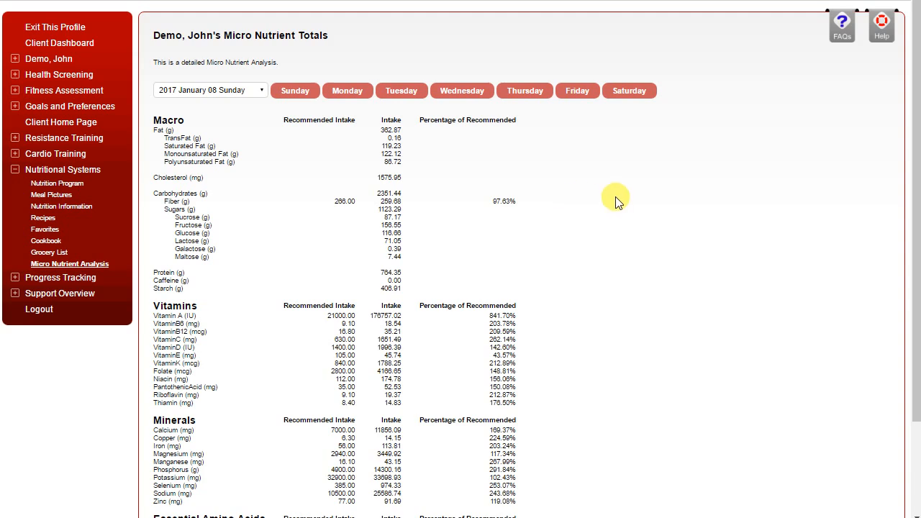
pyautogui.scroll(-1, 545, 201)
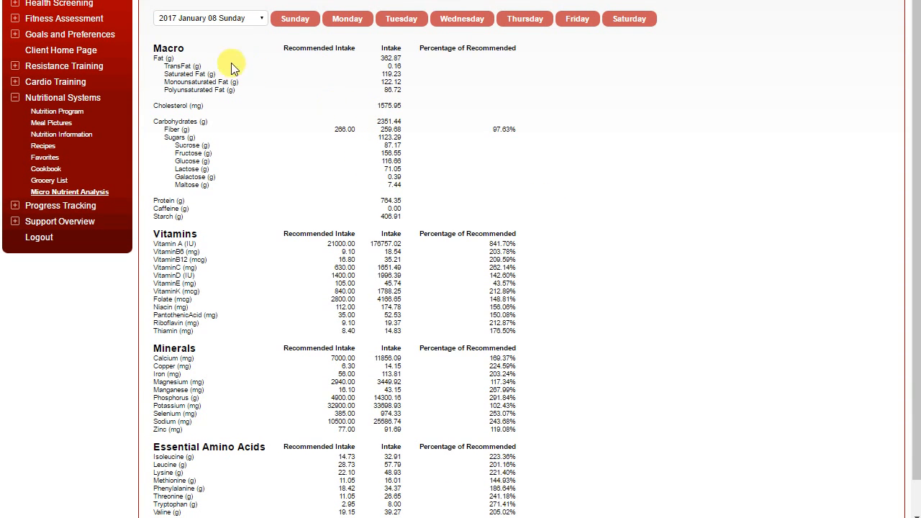
pyautogui.scroll(-1, 347, 250)
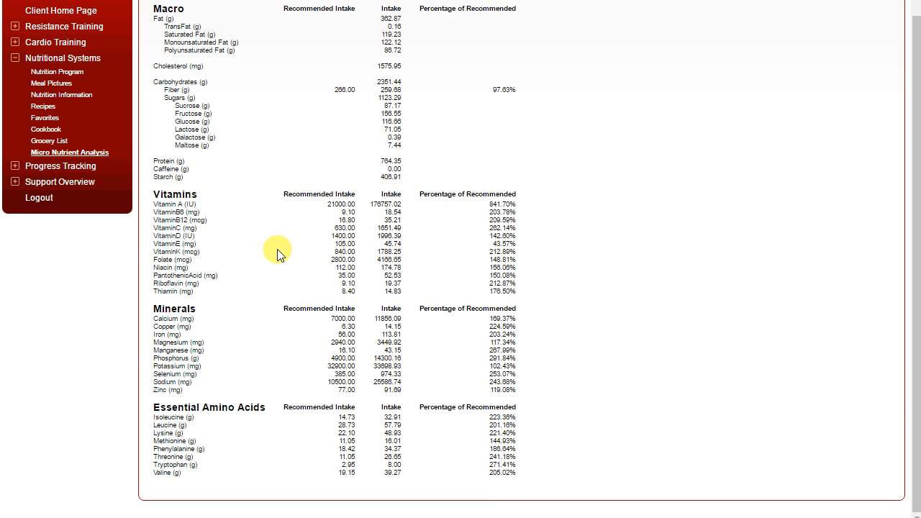
pyautogui.scroll(3, 277, 252)
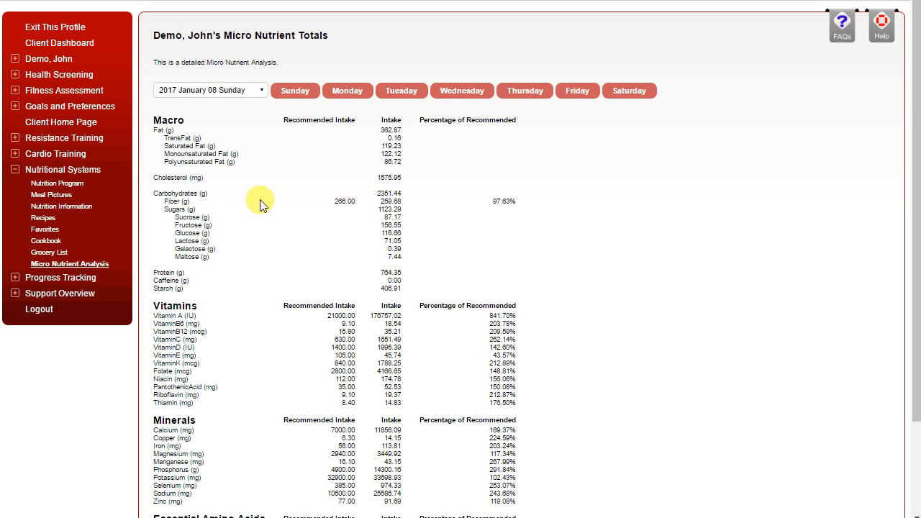
# Step: Open the Measurement Tracking charts under Progress Tracking
pyautogui.click(54, 278)
pyautogui.click(412, 120)
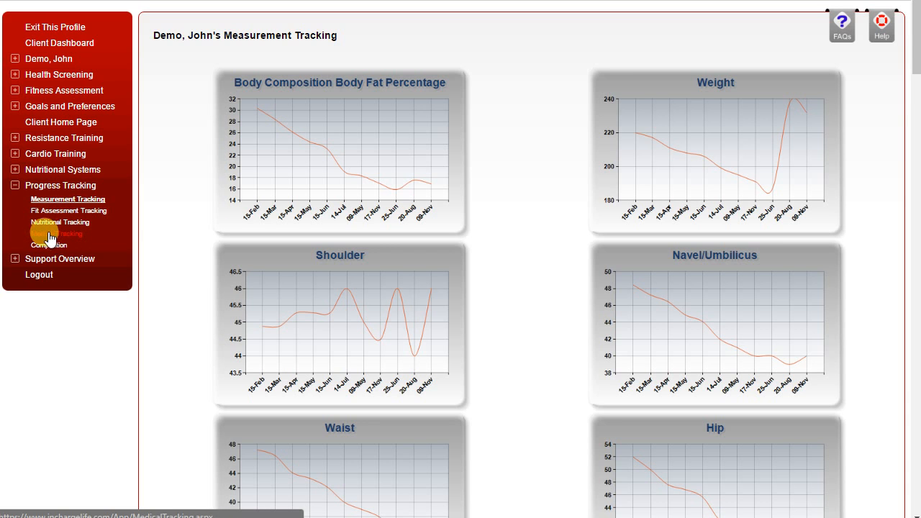
# Step: Exit the administrator's own profile to Client Management and collapse the Manage Staff and Clients section
pyautogui.click(15, 186)
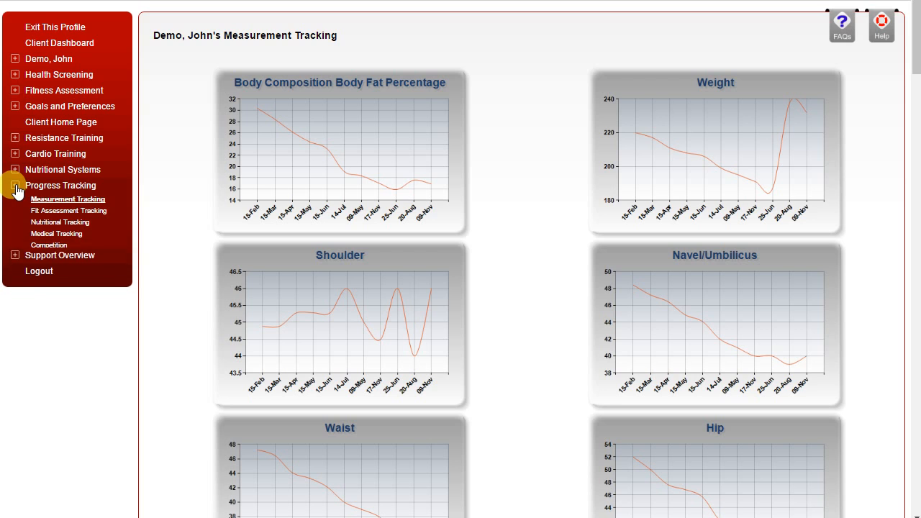
pyautogui.click(73, 26)
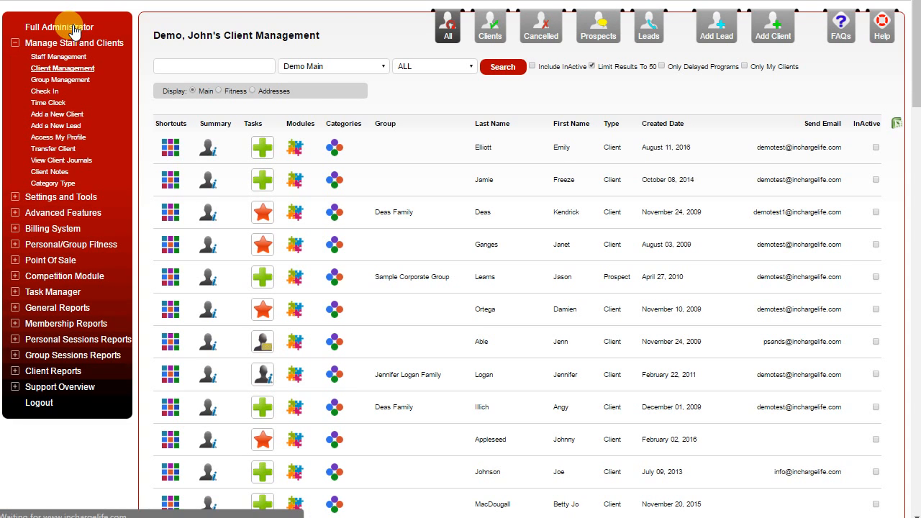
pyautogui.click(15, 44)
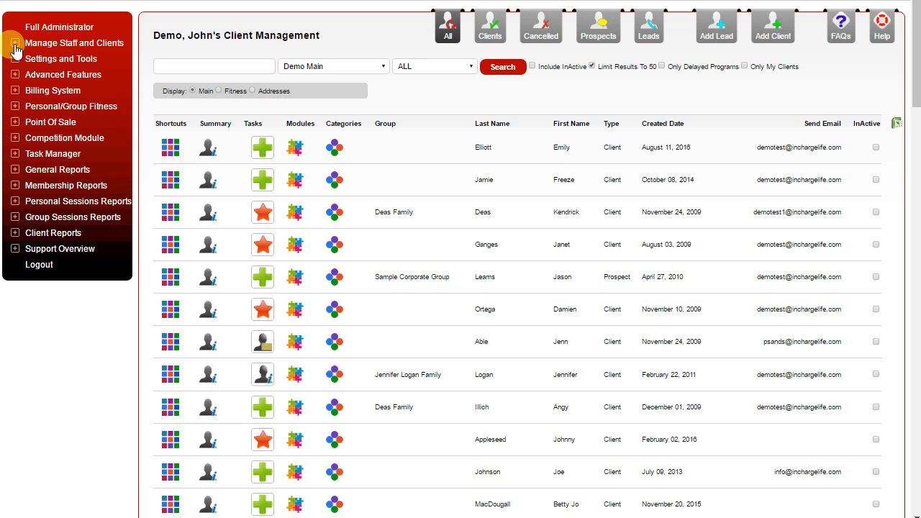
# Step: Look over the Master Preferences and open the Agreement Wording list under Settings and Tools
pyautogui.click(14, 59)
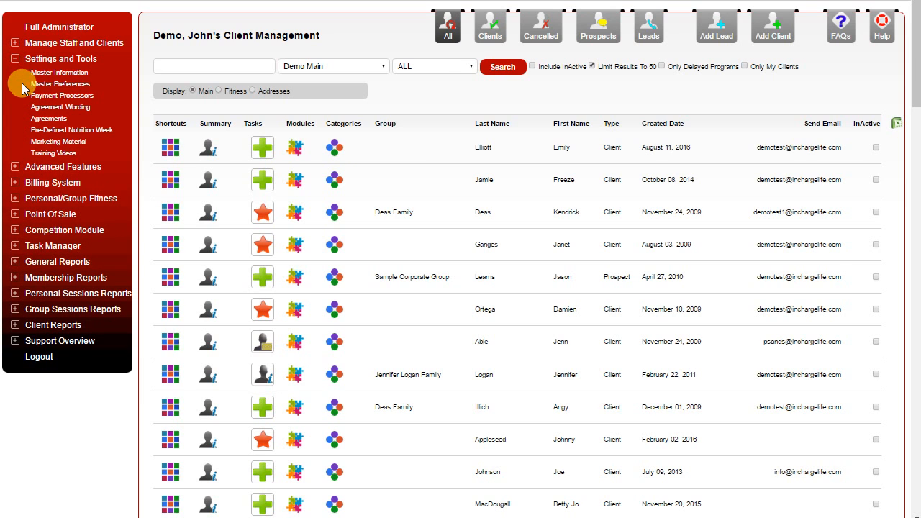
pyautogui.click(41, 85)
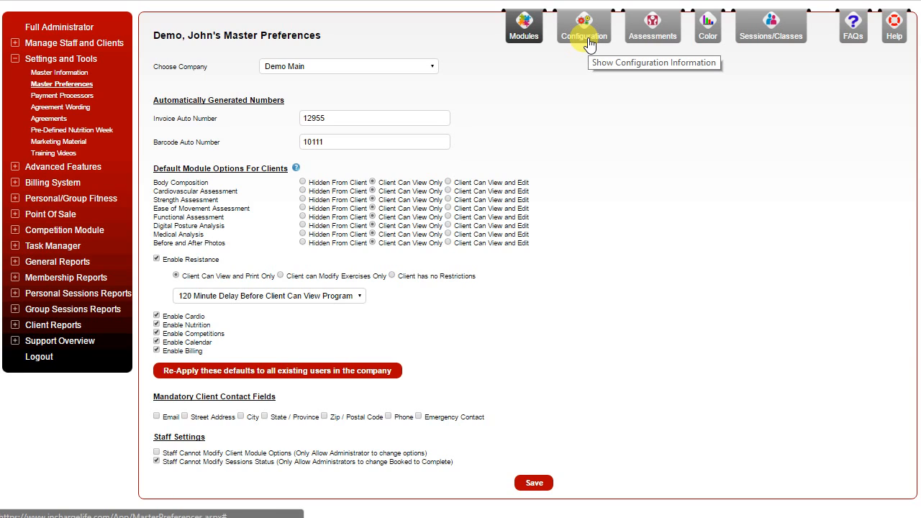
pyautogui.click(42, 113)
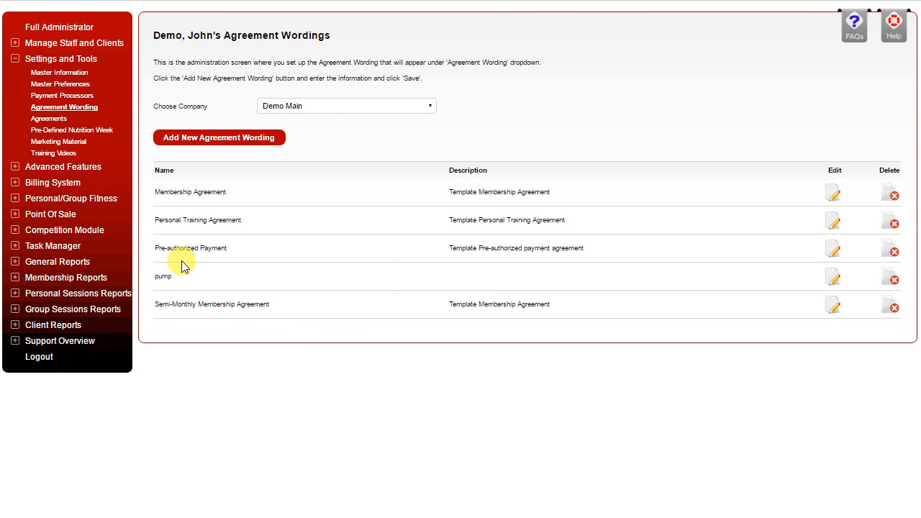
# Step: Open the Membership Agreement wording and read through its template text and merge fields
pyautogui.click(833, 192)
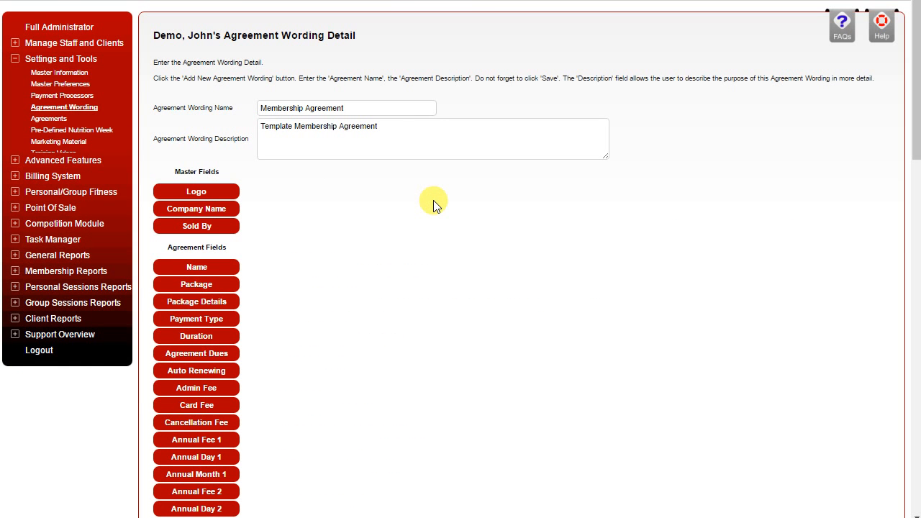
pyautogui.scroll(-3, 434, 208)
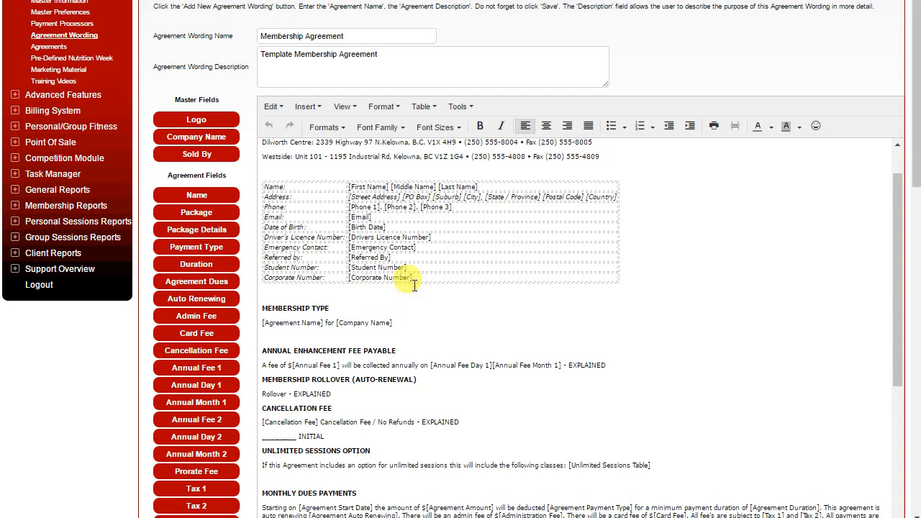
pyautogui.scroll(-5, 392, 445)
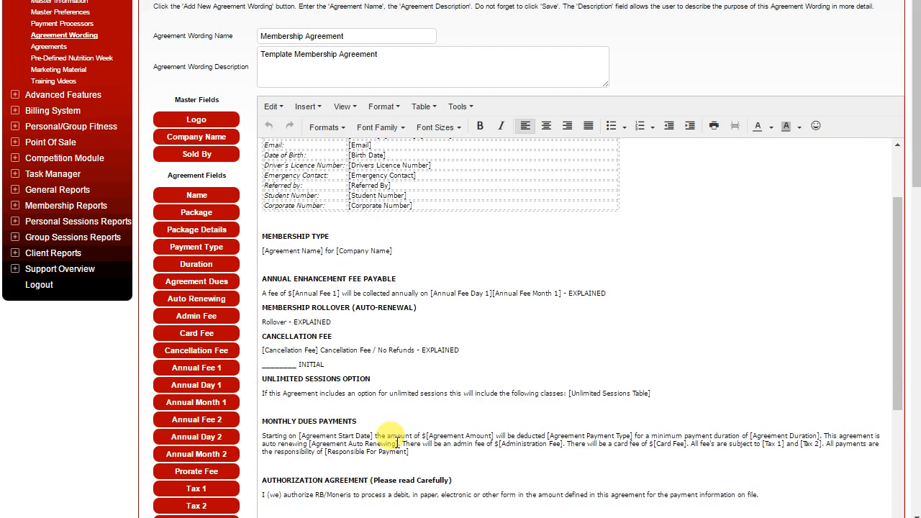
pyautogui.scroll(-1, 394, 442)
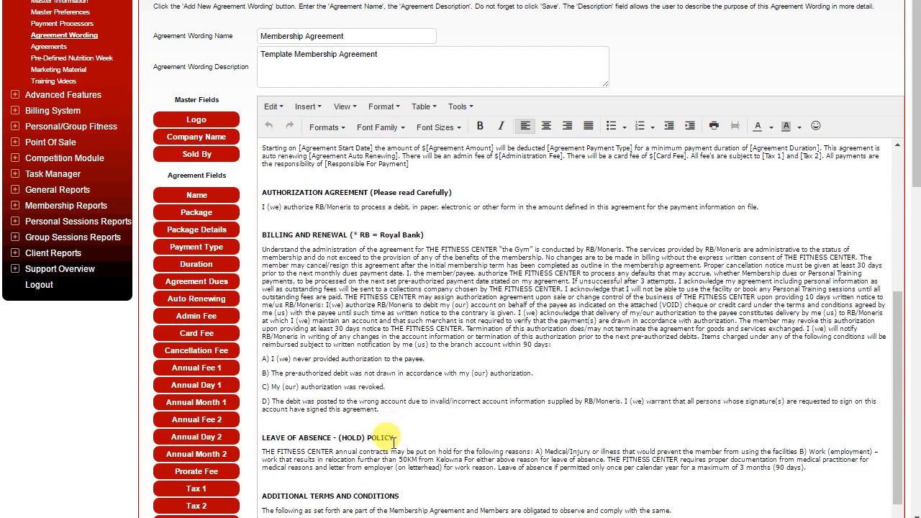
pyautogui.scroll(7, 395, 439)
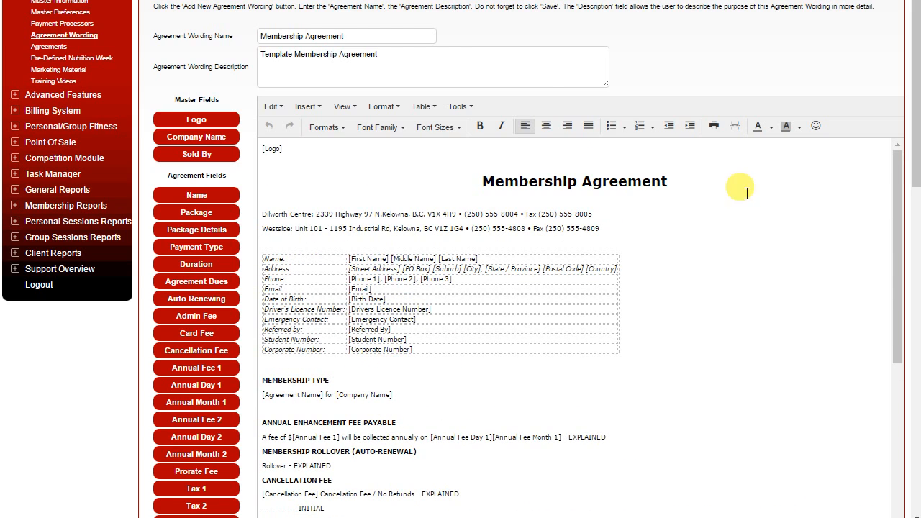
# Step: Open the Agreements list and look over the agreement types with their payment types, dues, terms and fees
pyautogui.click(64, 67)
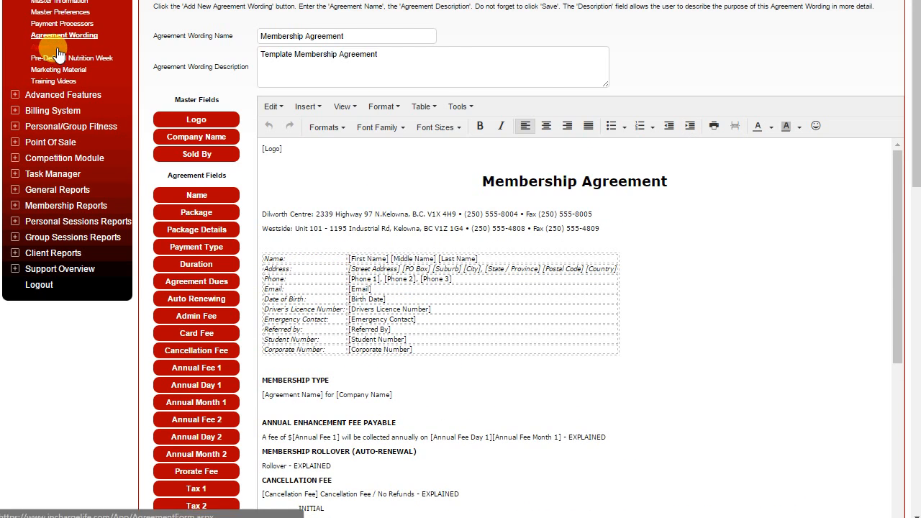
pyautogui.click(57, 47)
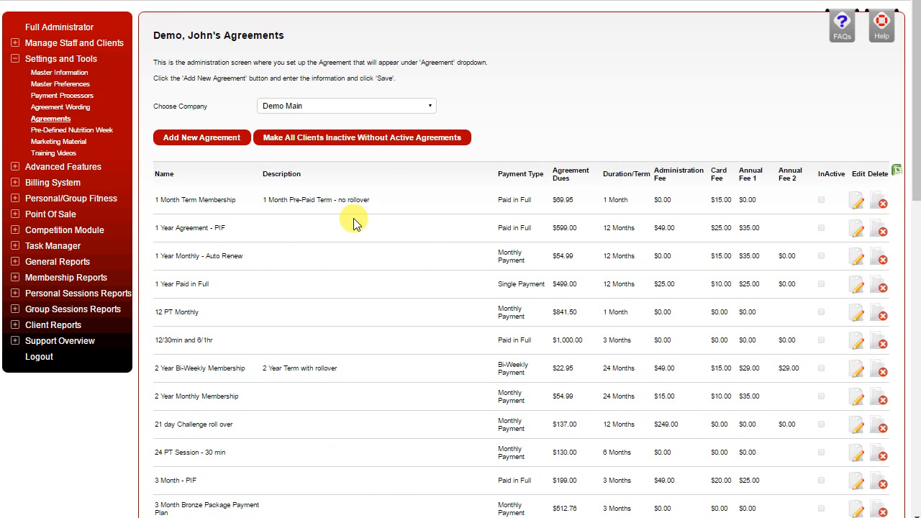
pyautogui.scroll(-2, 333, 230)
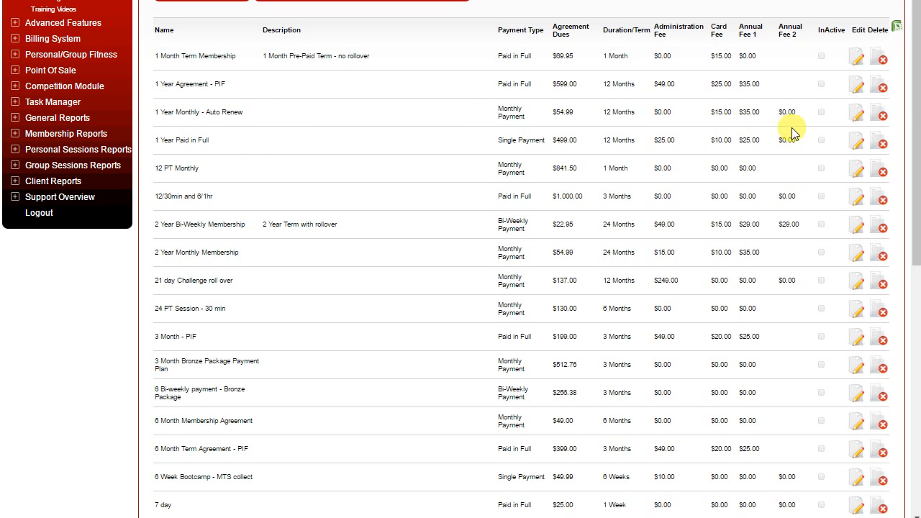
# Step: Open the 1 Year Monthly - Auto Renew agreement and review its fees, lock options, Agreement Wording choices and unlimited sessions
pyautogui.click(856, 116)
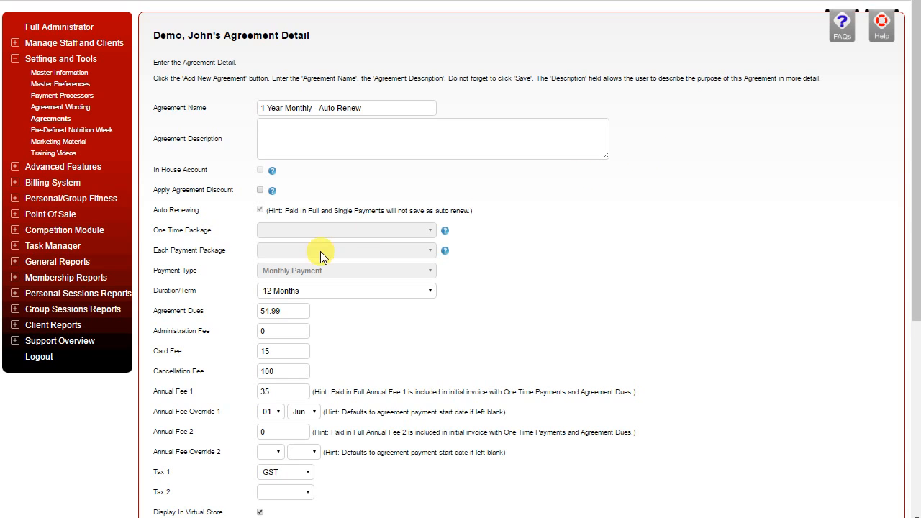
pyautogui.scroll(-2, 398, 256)
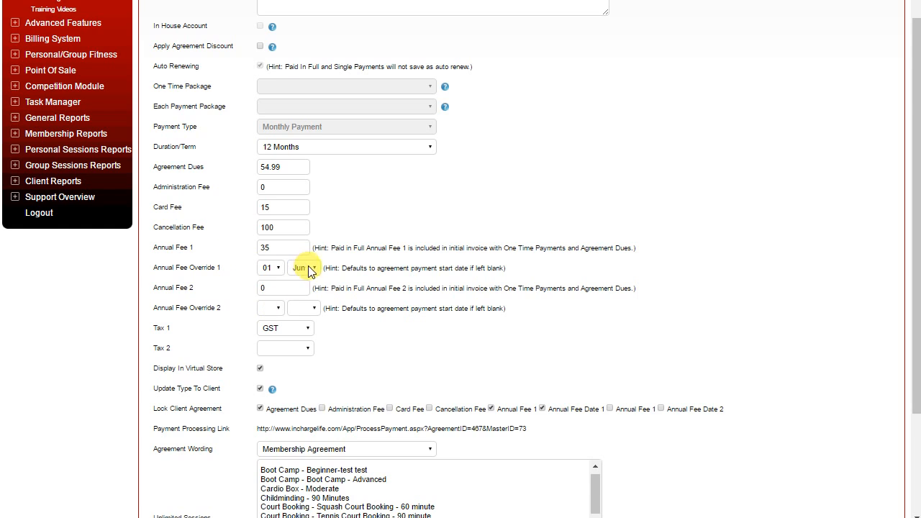
pyautogui.scroll(-2, 312, 264)
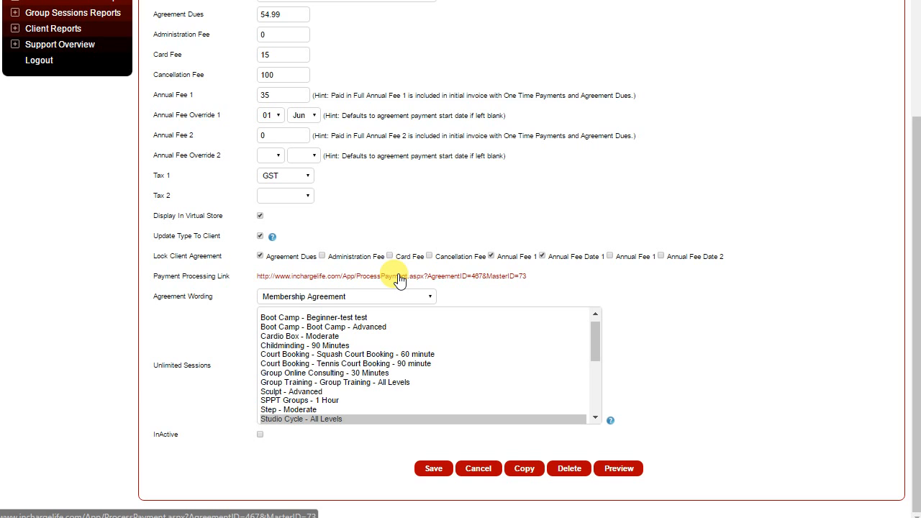
pyautogui.click(351, 296)
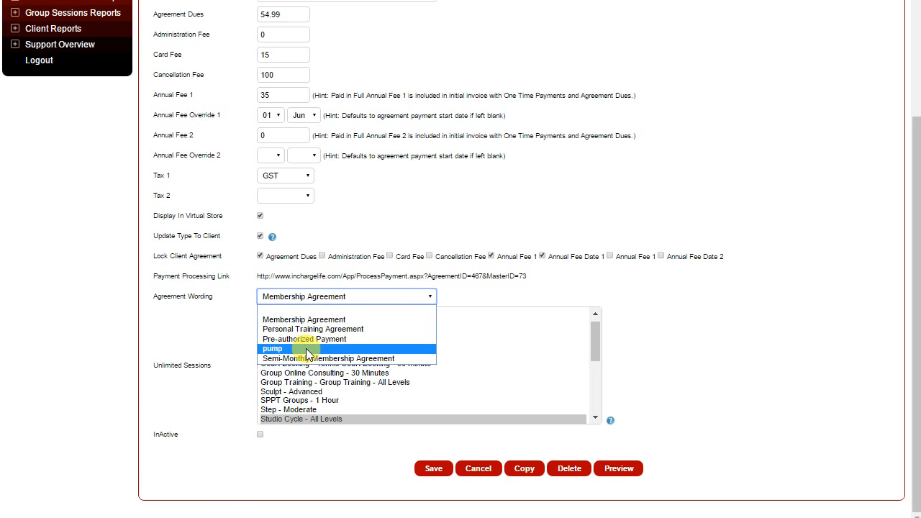
pyautogui.click(313, 300)
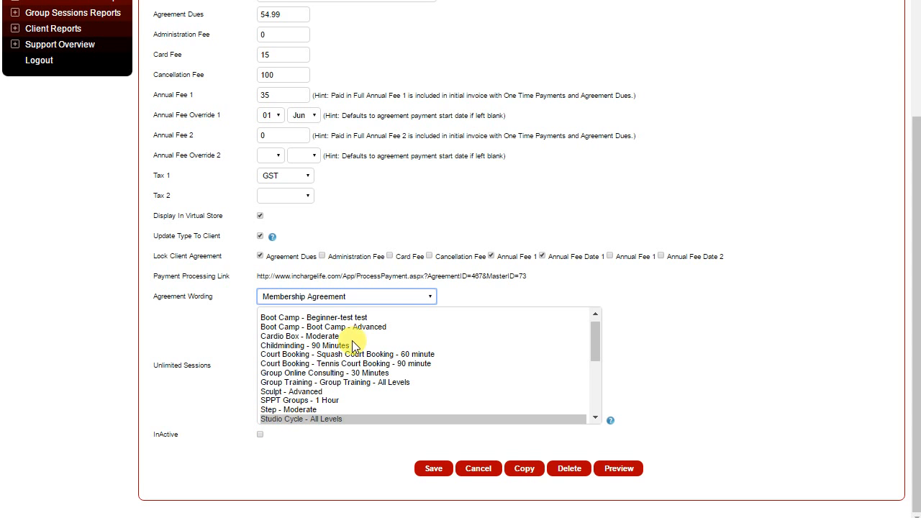
pyautogui.scroll(4, 358, 340)
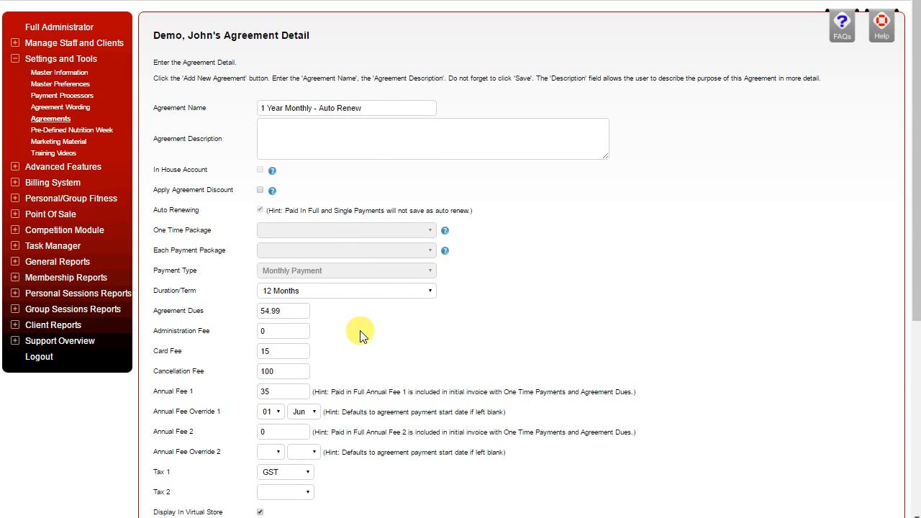
# Step: Look at the Advanced Features entries and open Products, Services & Sessions under Billing System
pyautogui.click(15, 61)
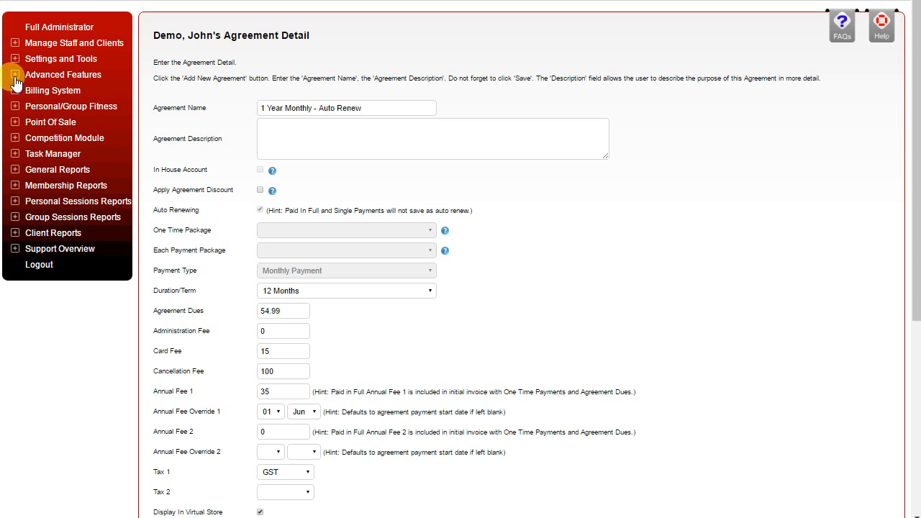
pyautogui.click(15, 75)
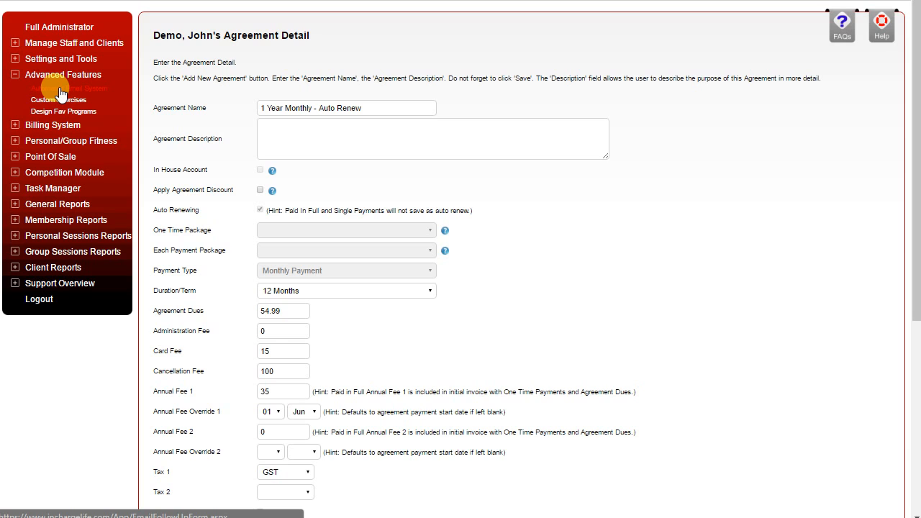
pyautogui.click(15, 124)
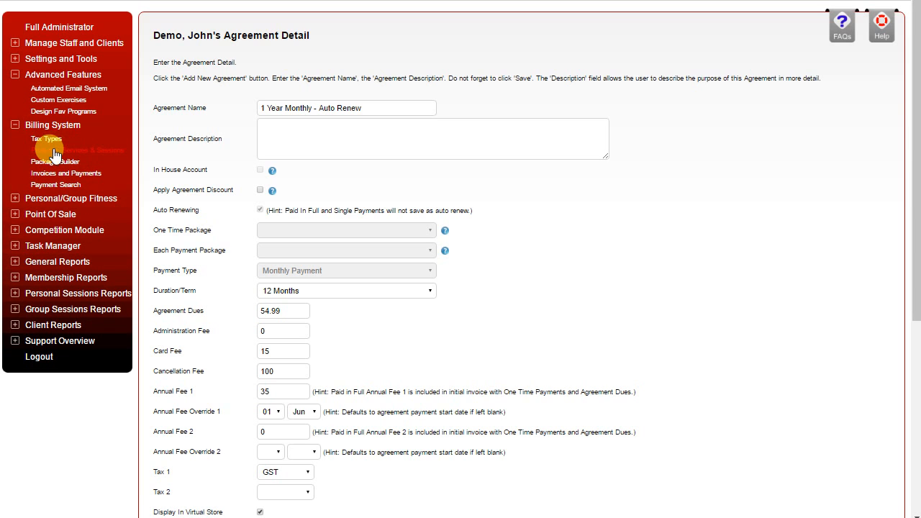
pyautogui.click(53, 149)
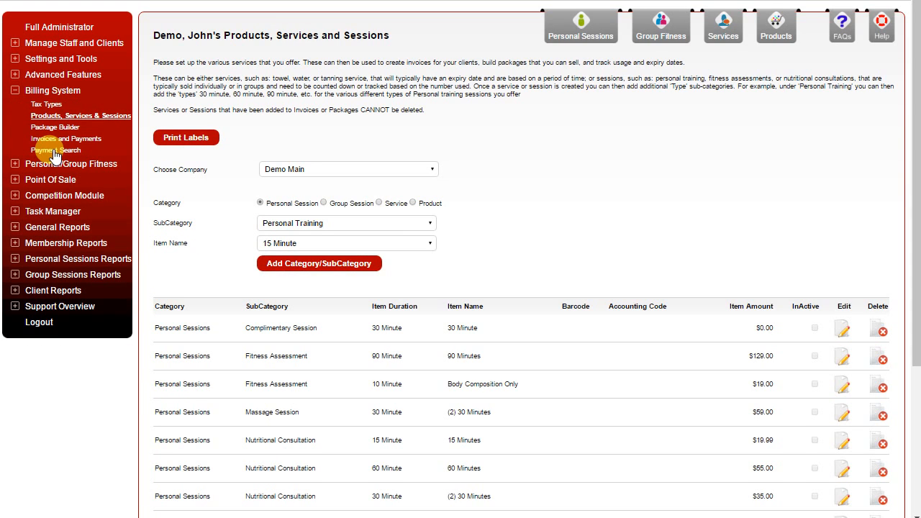
# Step: Look through the personal session items and switch to the Products category to review its items and prices
pyautogui.scroll(-2, 694, 243)
pyautogui.scroll(2, 703, 249)
pyautogui.click(776, 26)
pyautogui.scroll(-5, 359, 363)
pyautogui.scroll(3, 359, 358)
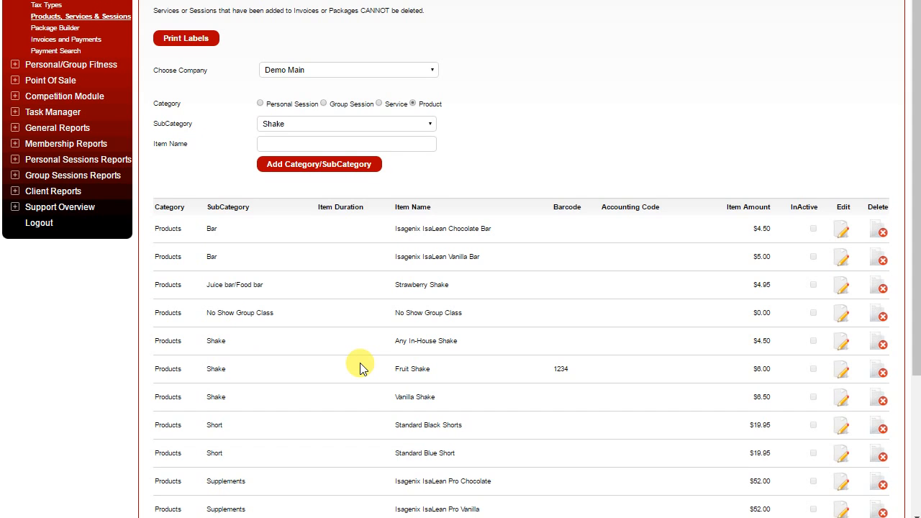
pyautogui.scroll(3, 360, 368)
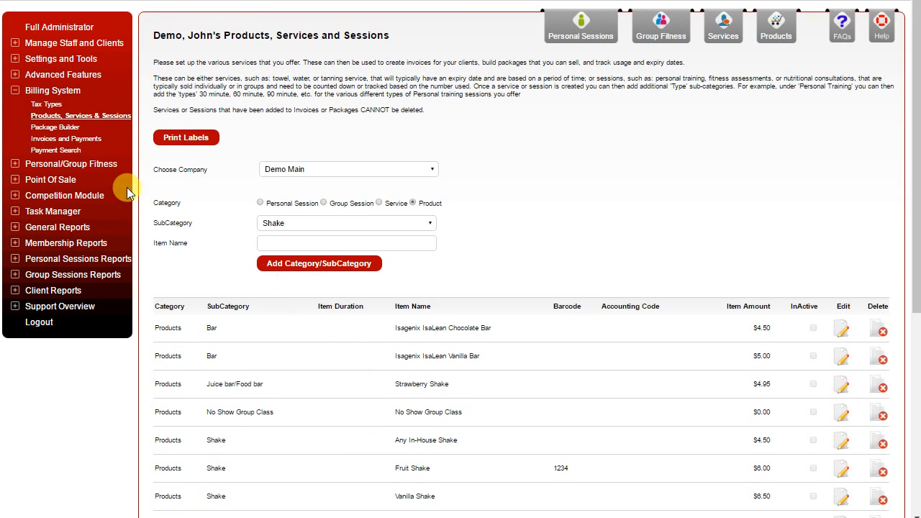
# Step: Open the Package Builder, select the Silver Package and review its items, discount, taxes and totals
pyautogui.click(50, 127)
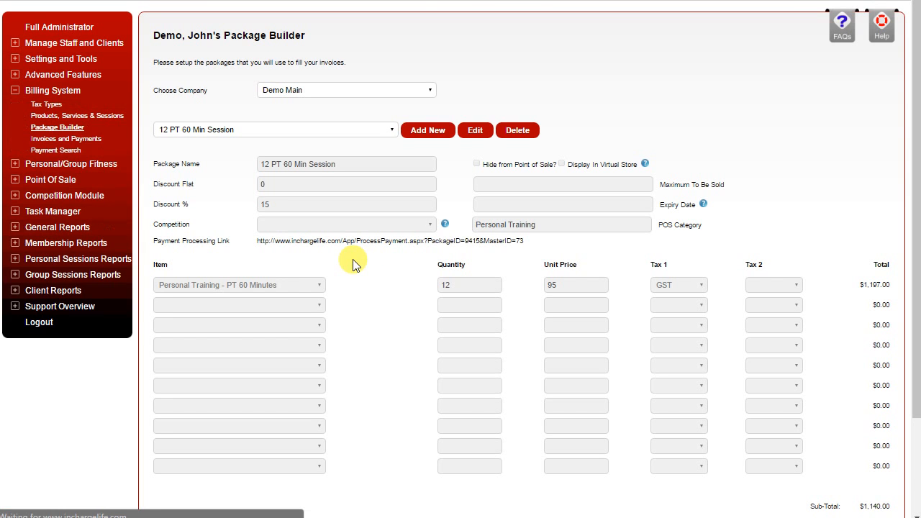
pyautogui.click(339, 129)
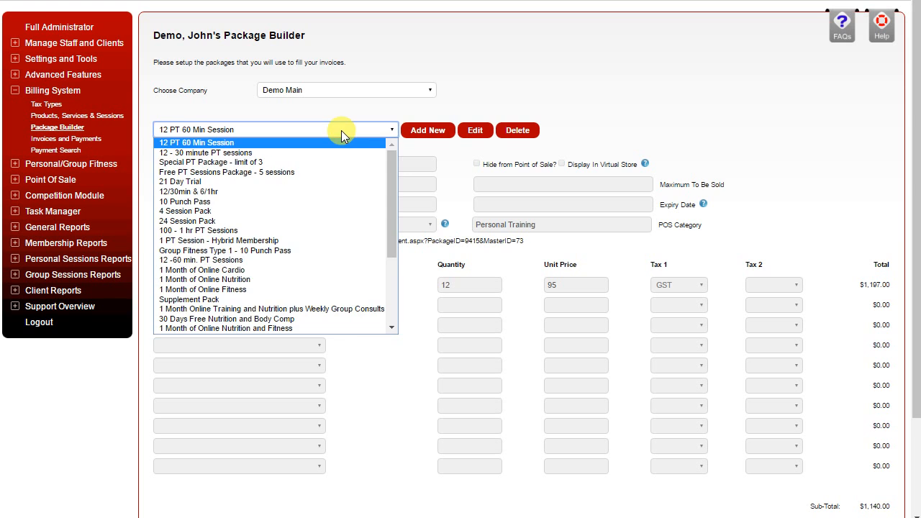
pyautogui.scroll(-3, 246, 234)
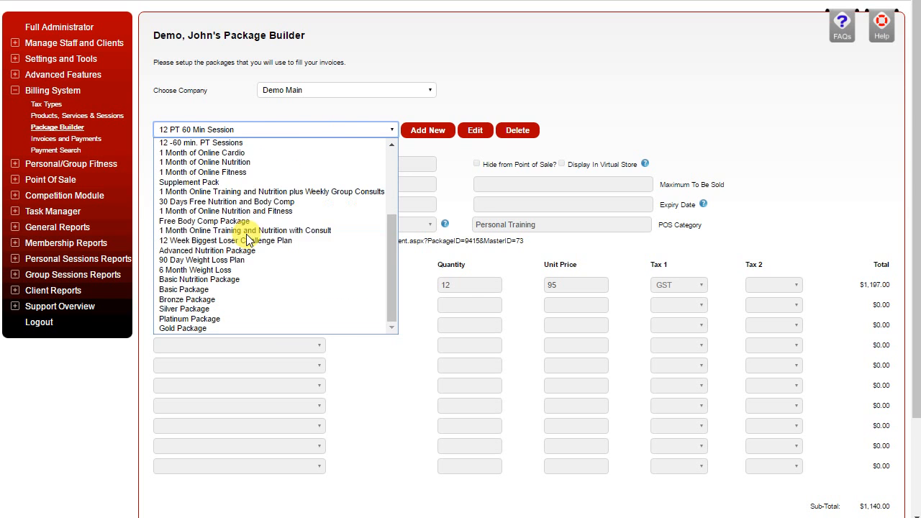
pyautogui.click(205, 309)
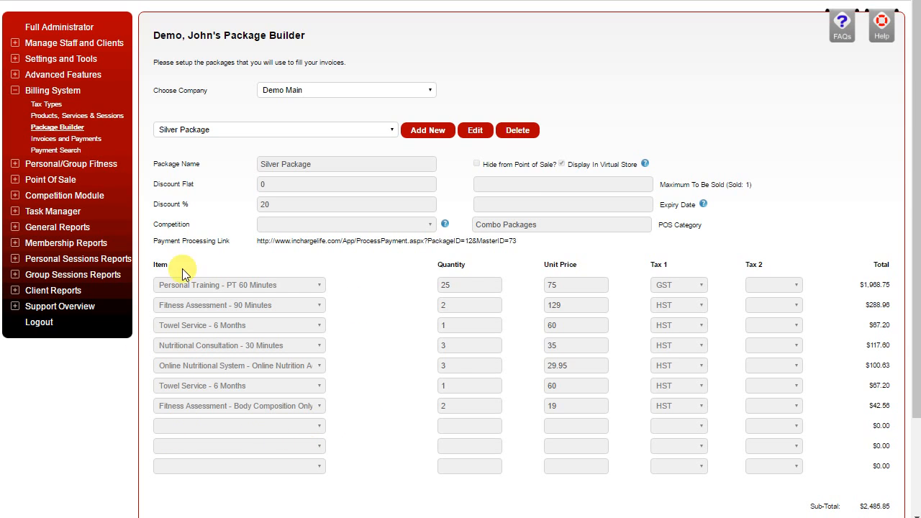
pyautogui.scroll(-3, 468, 240)
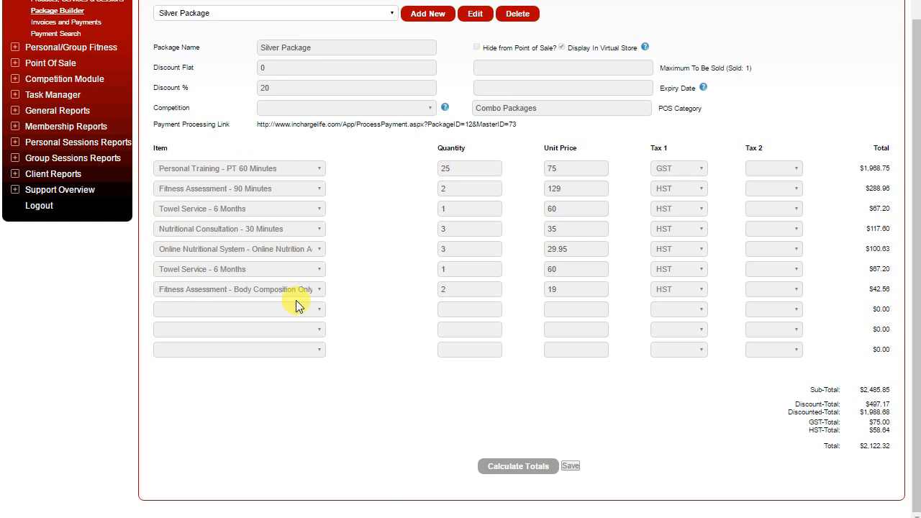
pyautogui.scroll(3, 296, 300)
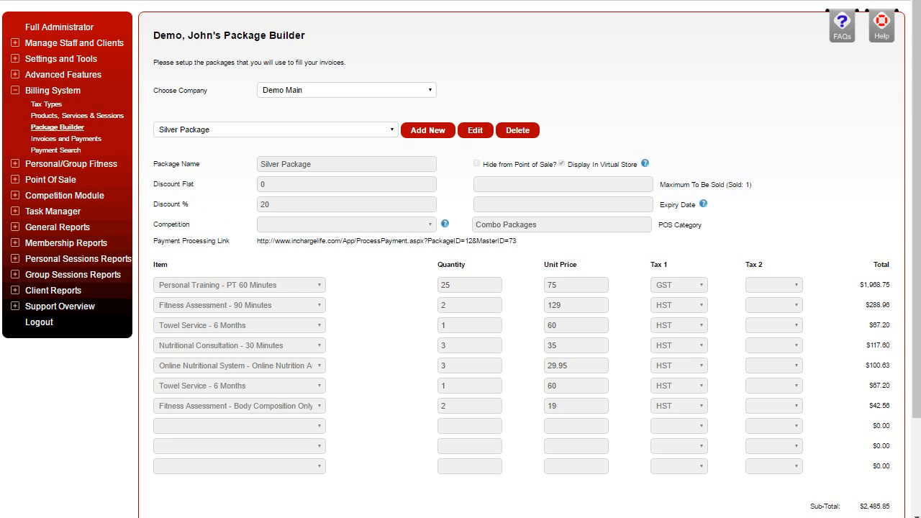
# Step: Open the Competition page of the Competition Module and look over the compared users and criteria of the Questions Only competition
pyautogui.click(14, 197)
pyautogui.click(52, 197)
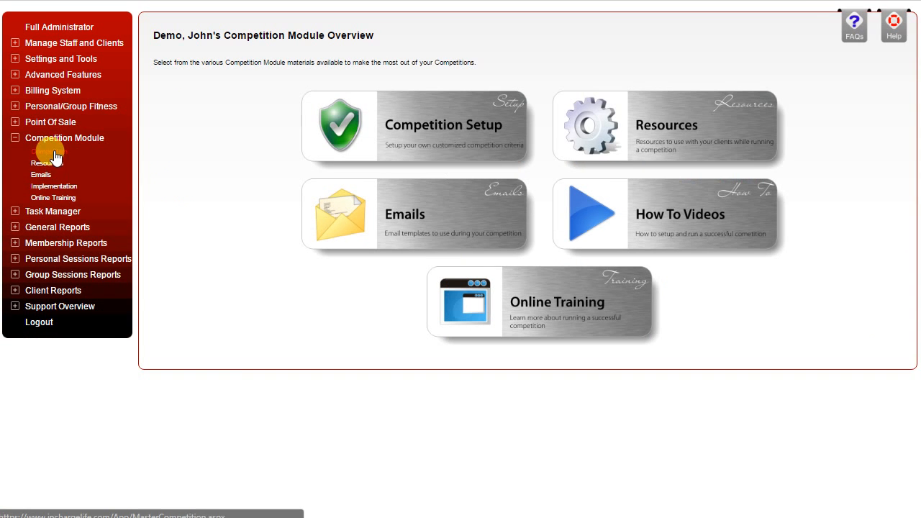
pyautogui.click(51, 154)
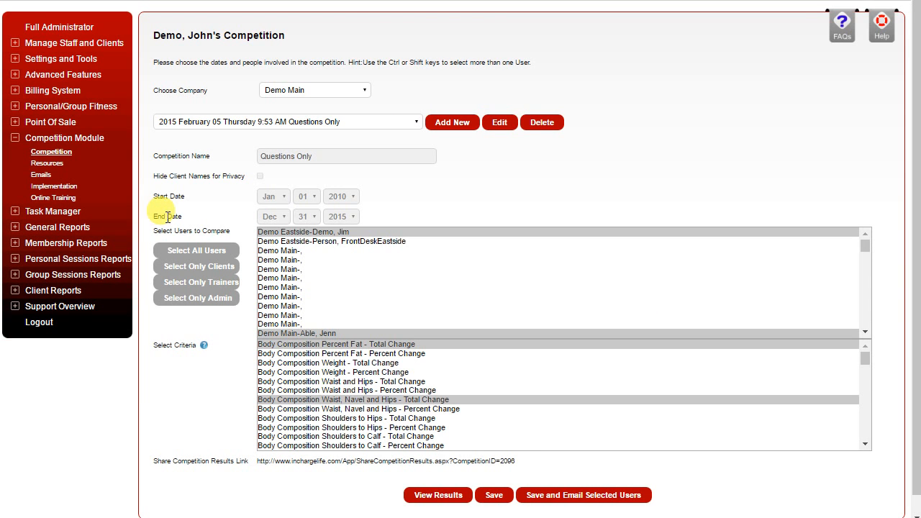
pyautogui.scroll(-2, 354, 232)
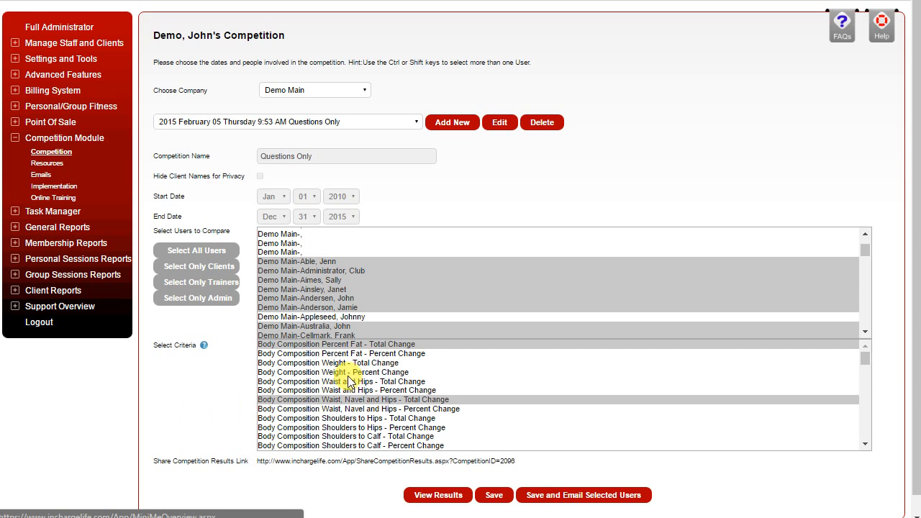
# Step: View the Questions Only competition results, examine the Percent Fat - Total Change chart and rankings, and collapse the Competition Module section
pyautogui.click(423, 493)
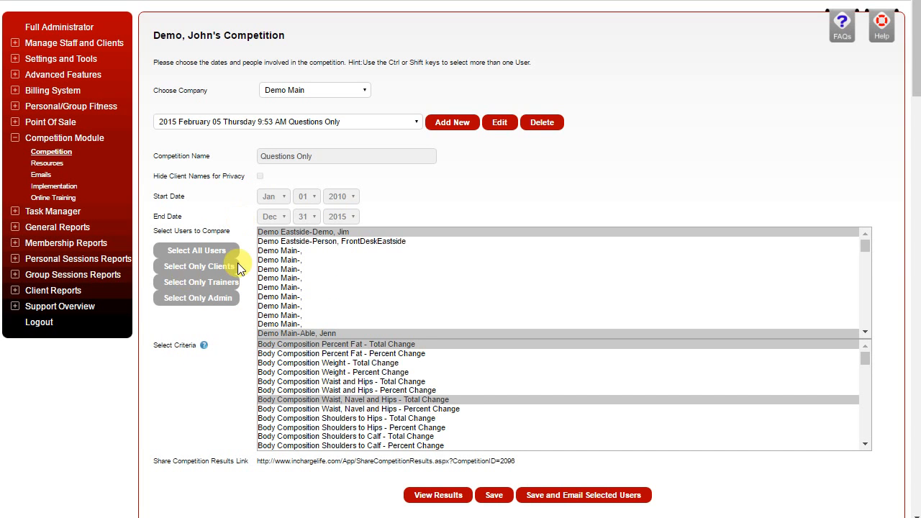
pyautogui.scroll(-5, 189, 348)
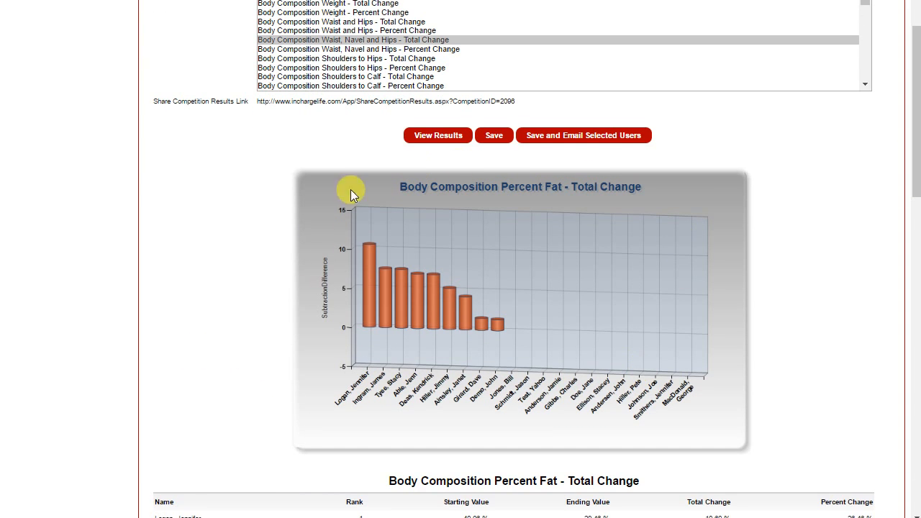
pyautogui.scroll(-2, 468, 369)
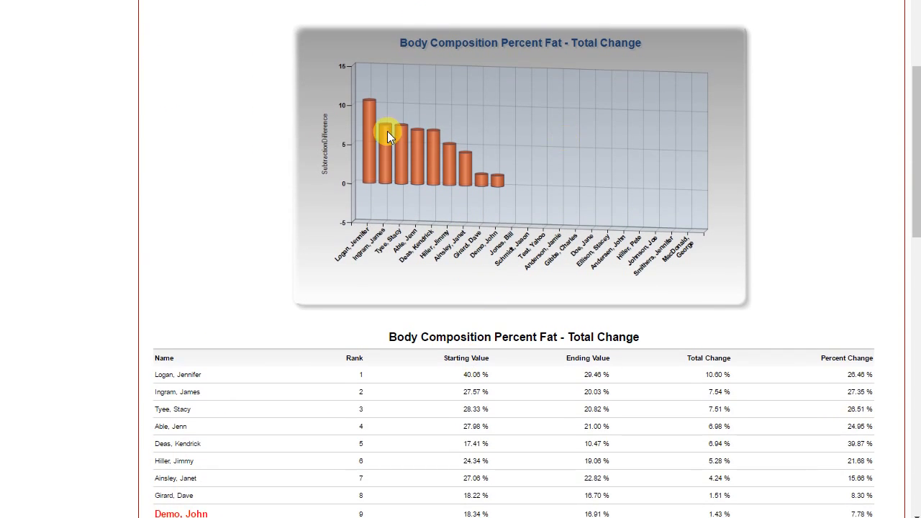
pyautogui.scroll(-2, 295, 364)
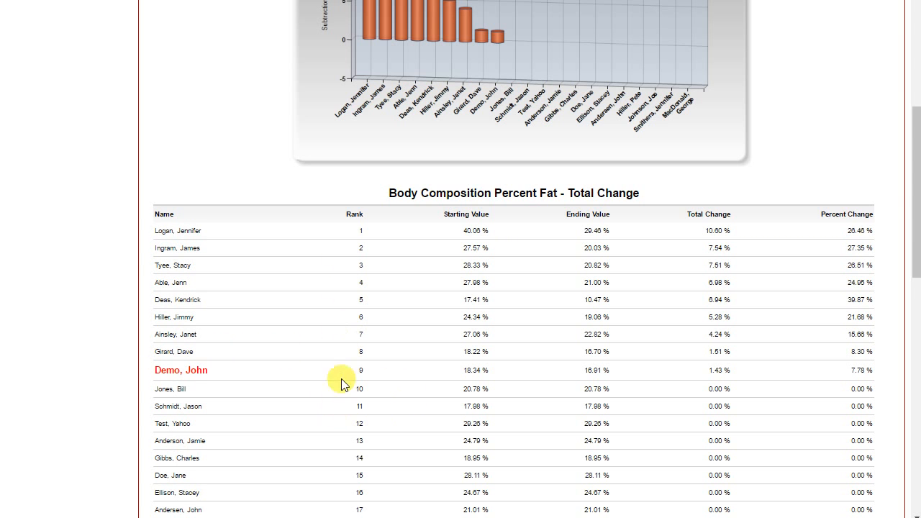
pyautogui.scroll(10, 343, 360)
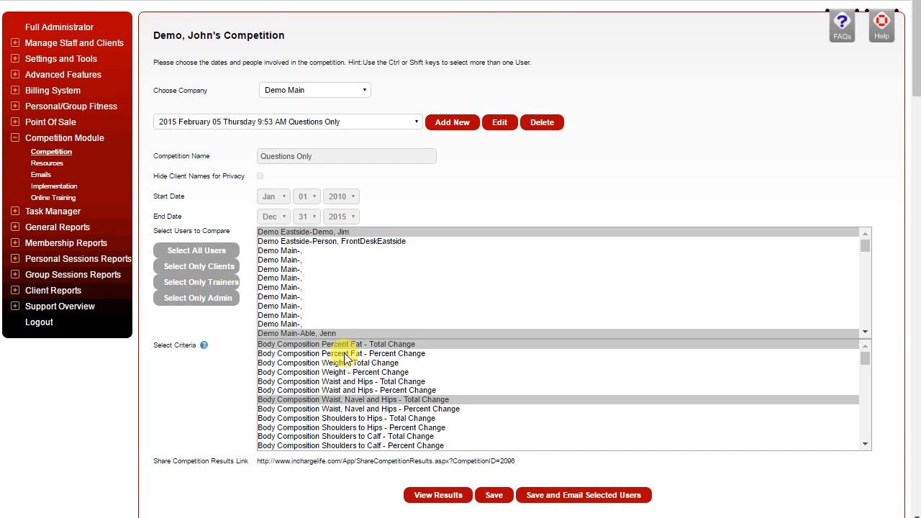
pyautogui.click(15, 138)
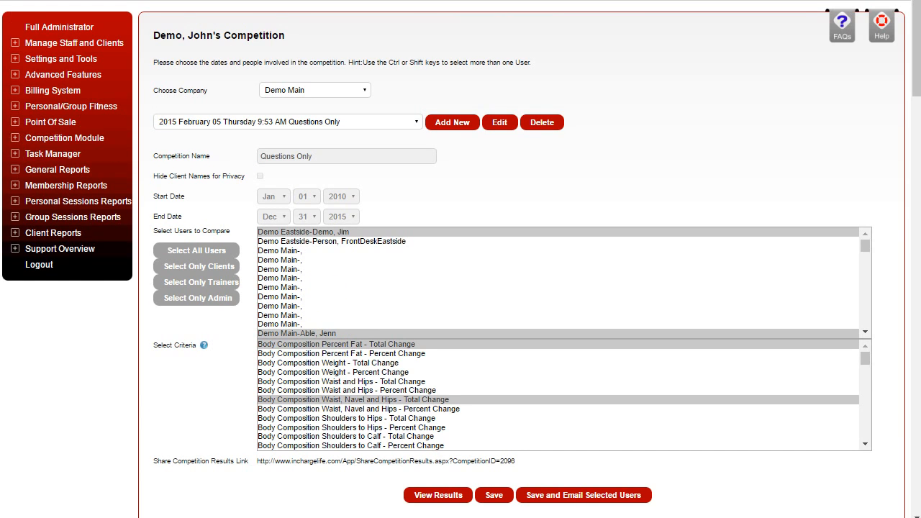